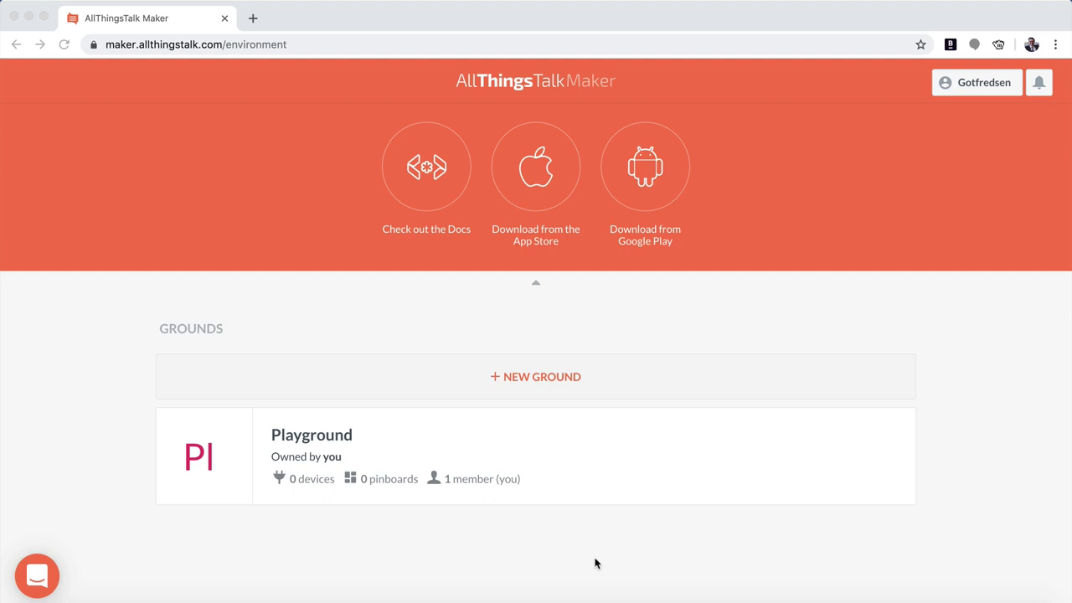
Step: In the Playground ground, add a XinaBox XK01 Starter Kit device from the device catalogue
click(335, 436)
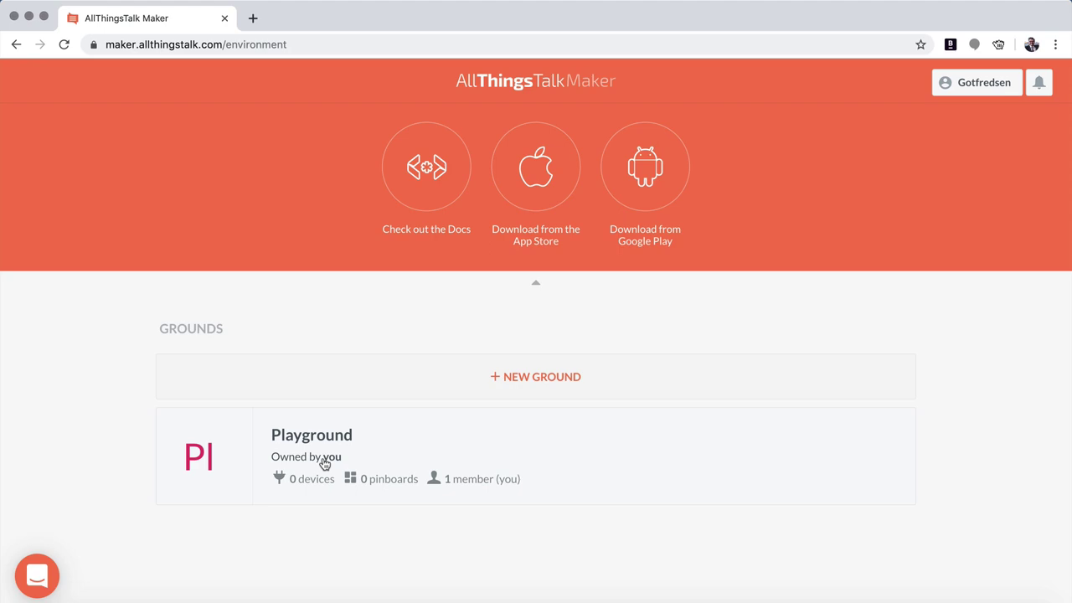
click(325, 463)
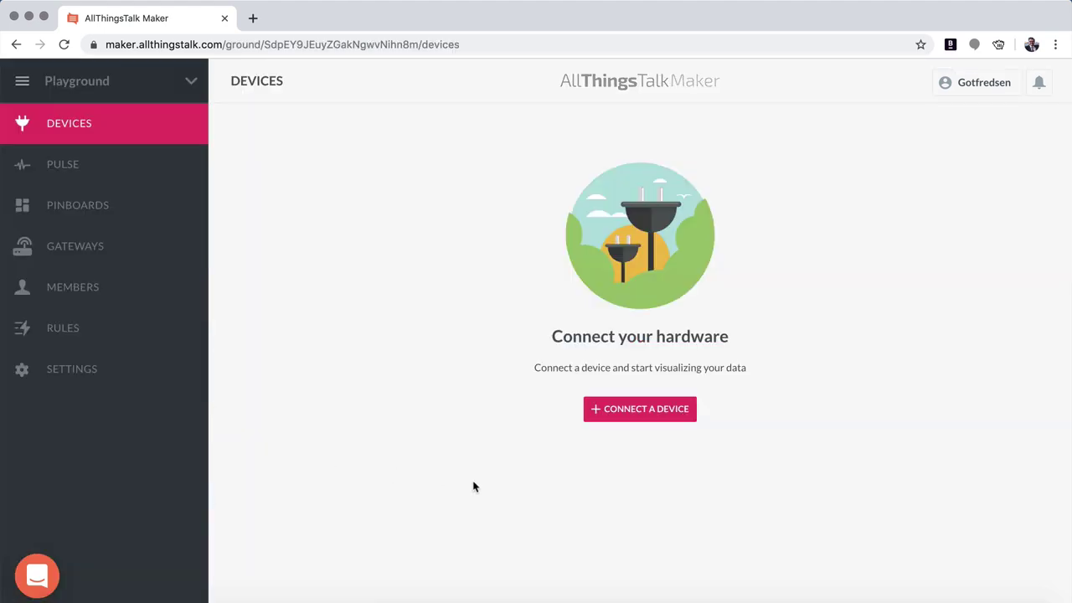
click(656, 416)
scroll(600, 512, down, 5)
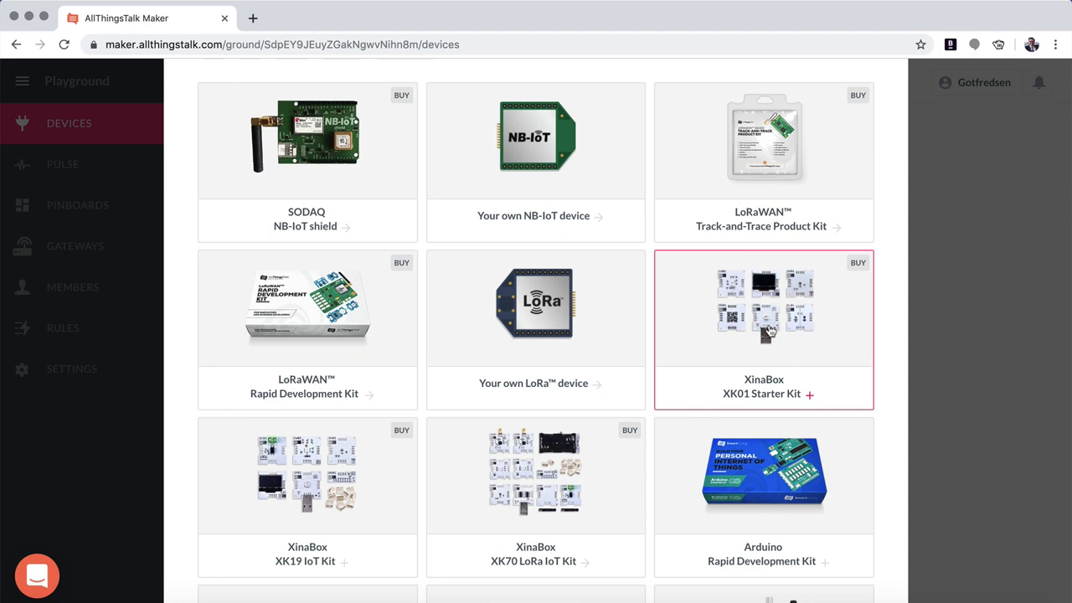
click(768, 332)
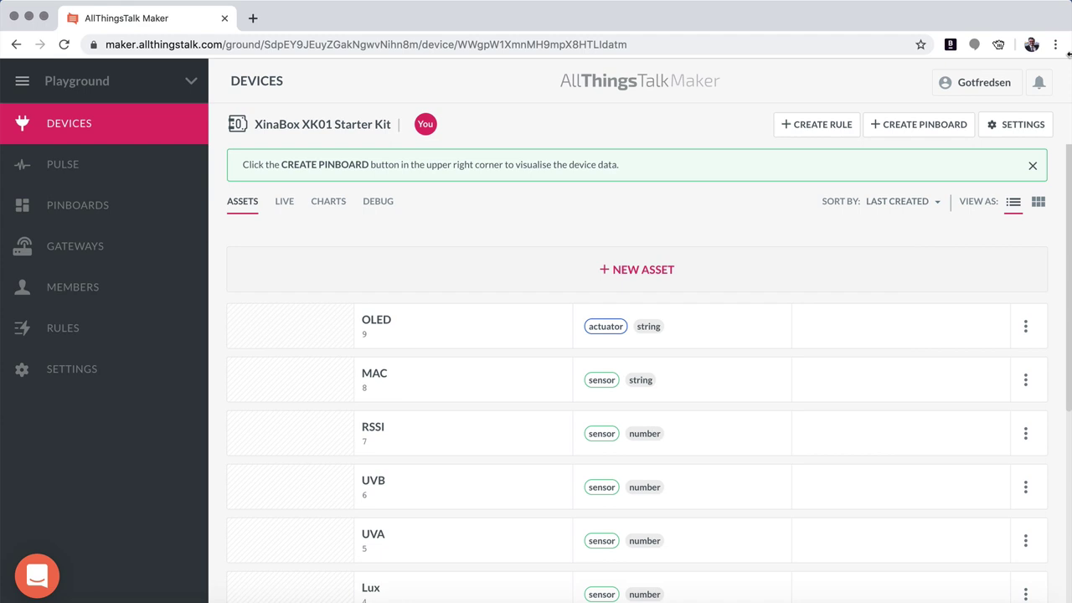
Step: Open the device's Authentication settings to show its Device ID and device token
click(1021, 124)
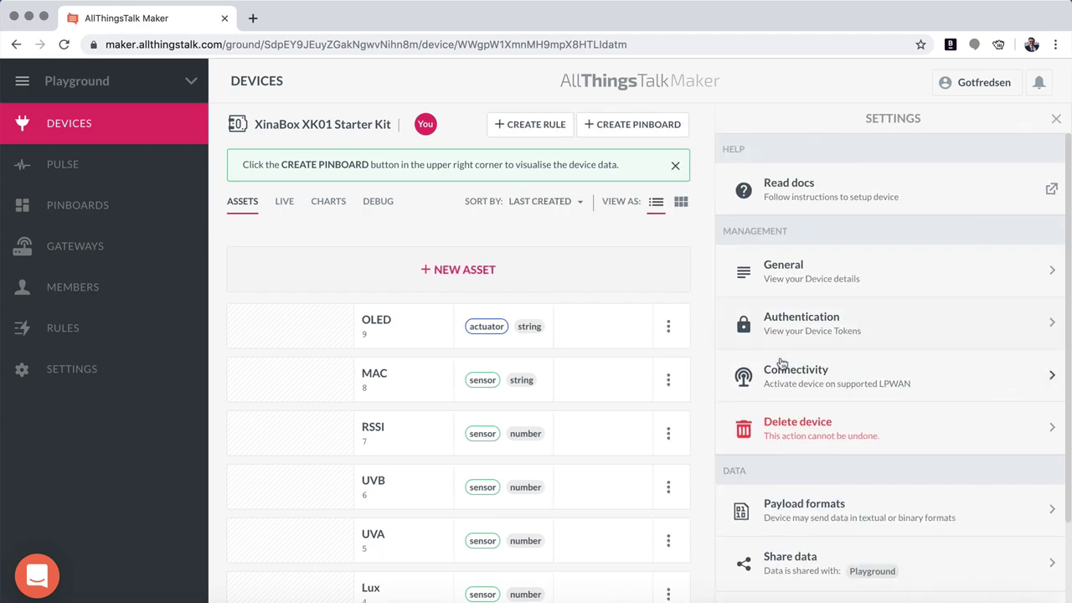
click(800, 321)
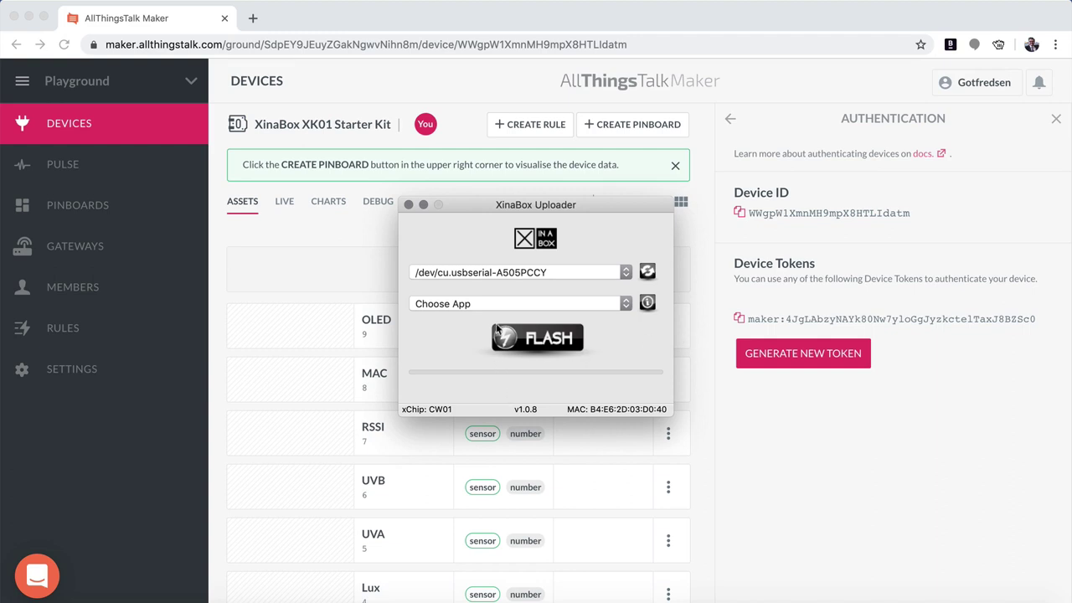
Step: Select the XK01 AllThingsTalk app and flash it onto the connected CW01 xChip
click(524, 307)
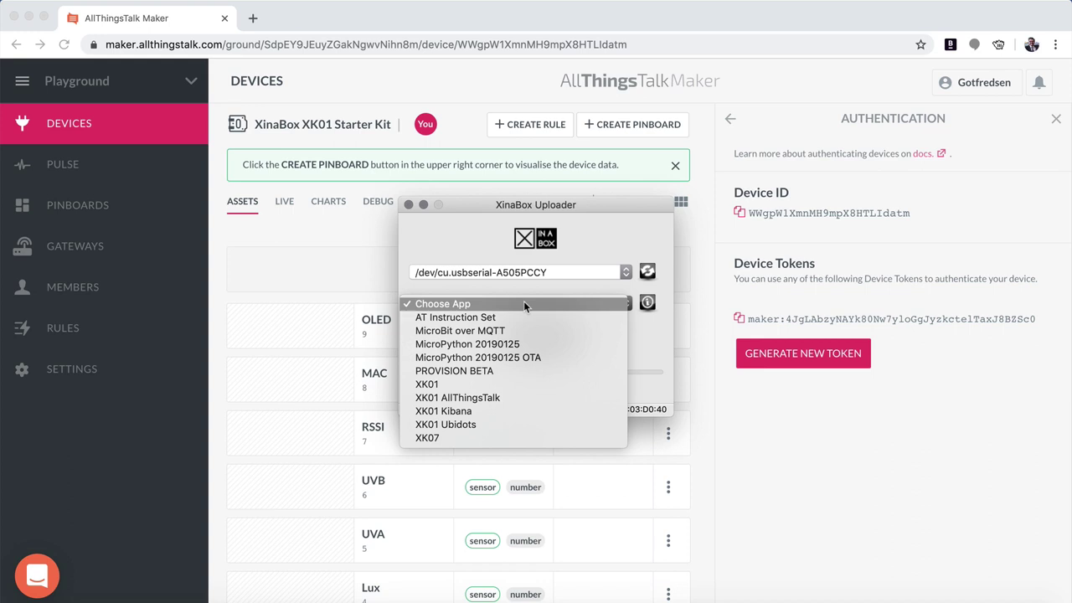
click(495, 398)
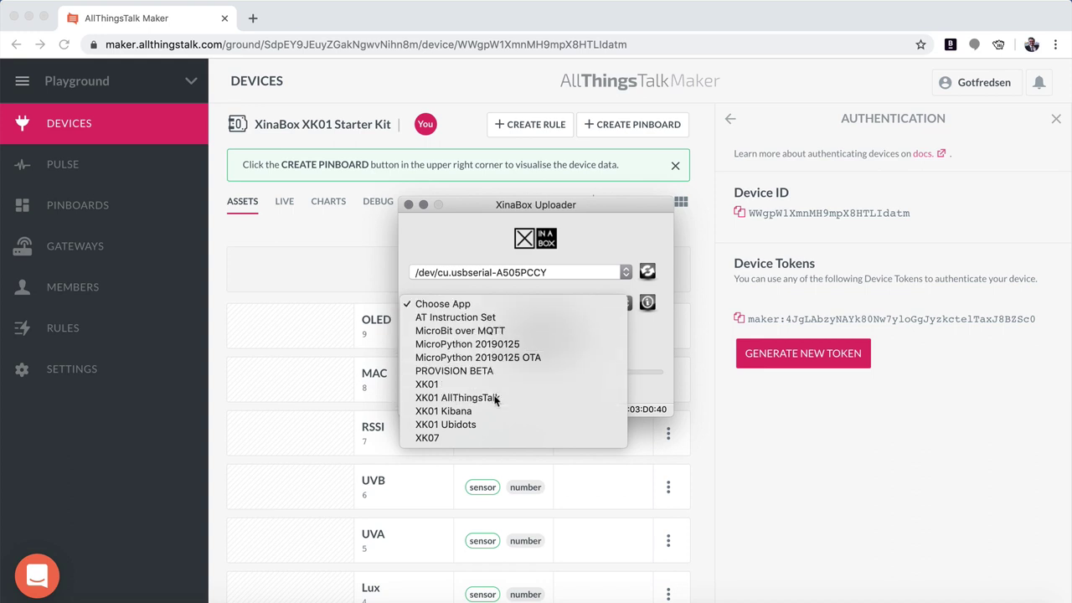
click(545, 338)
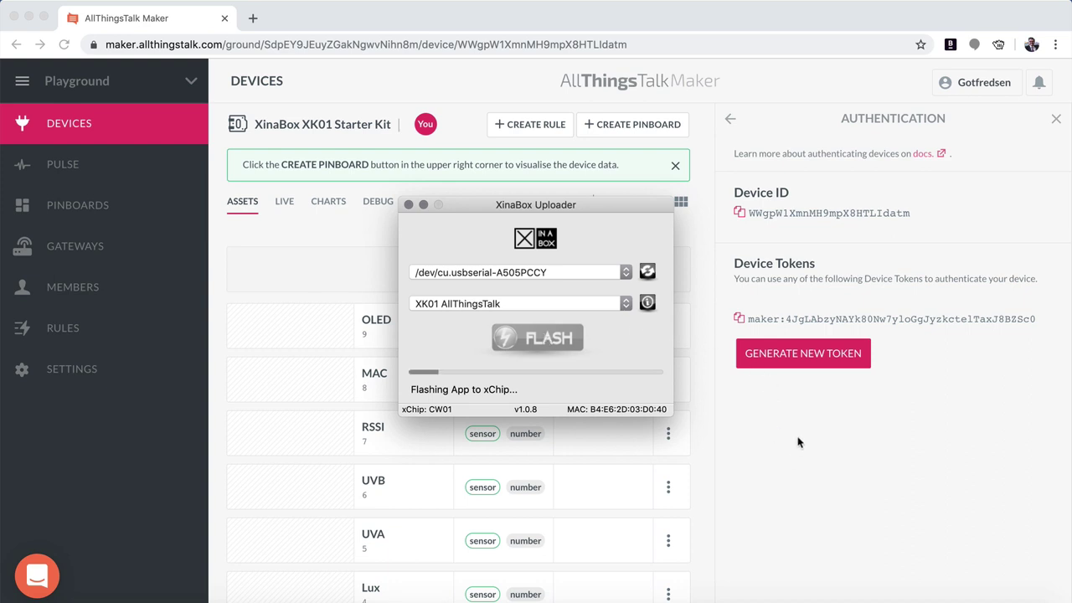
Step: Copy the kit's Device ID from Maker's Authentication panel and return to XinaBox Uploader
click(838, 239)
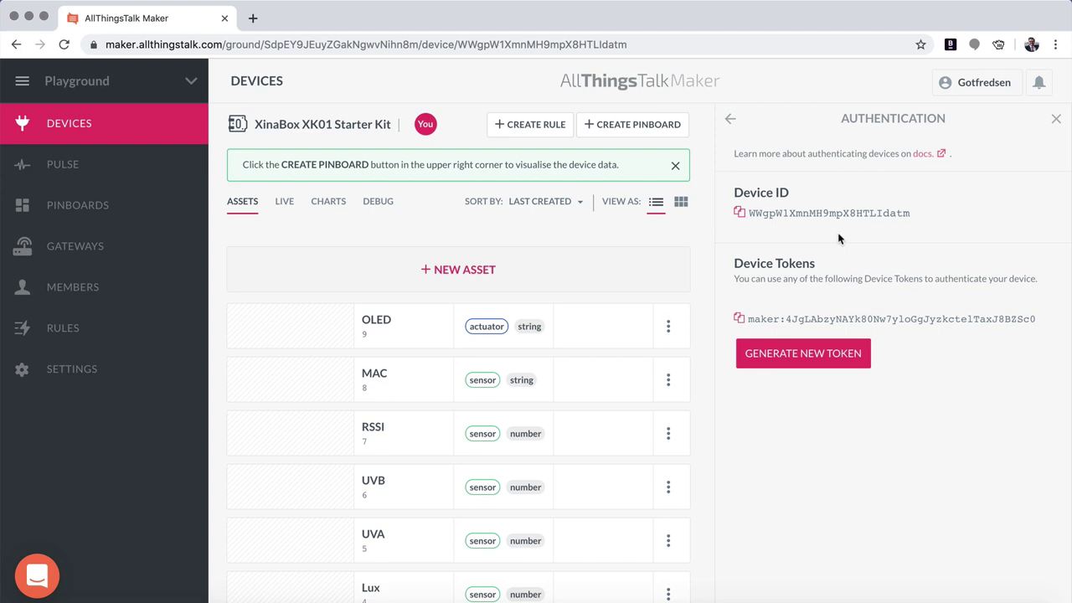
click(740, 214)
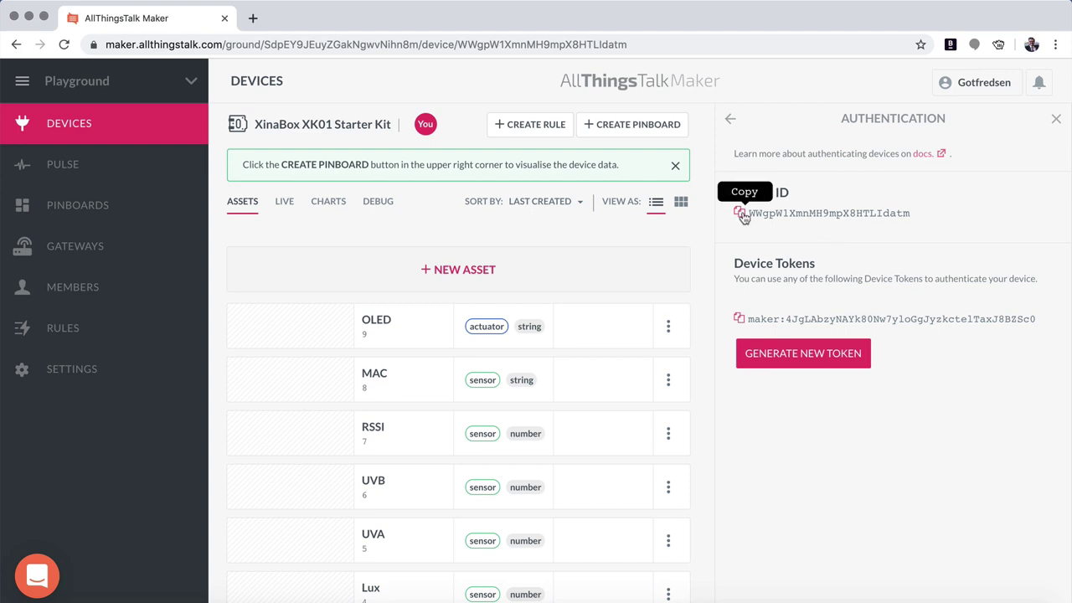
click(918, 599)
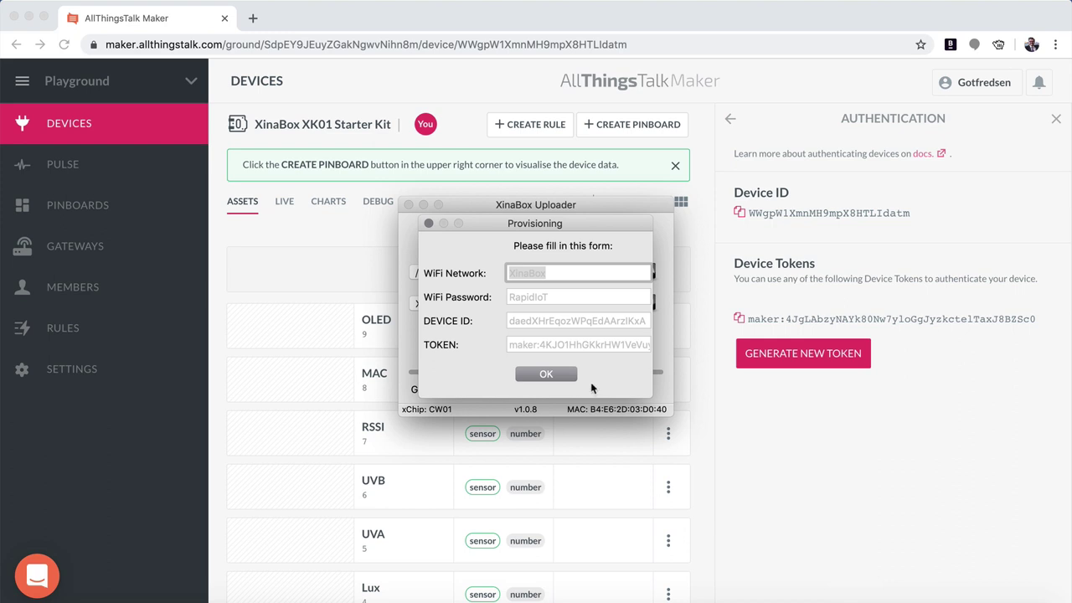
Step: Enter Wi-Fi network XinaBox and its password, then paste the copied Device ID
key(Tab)
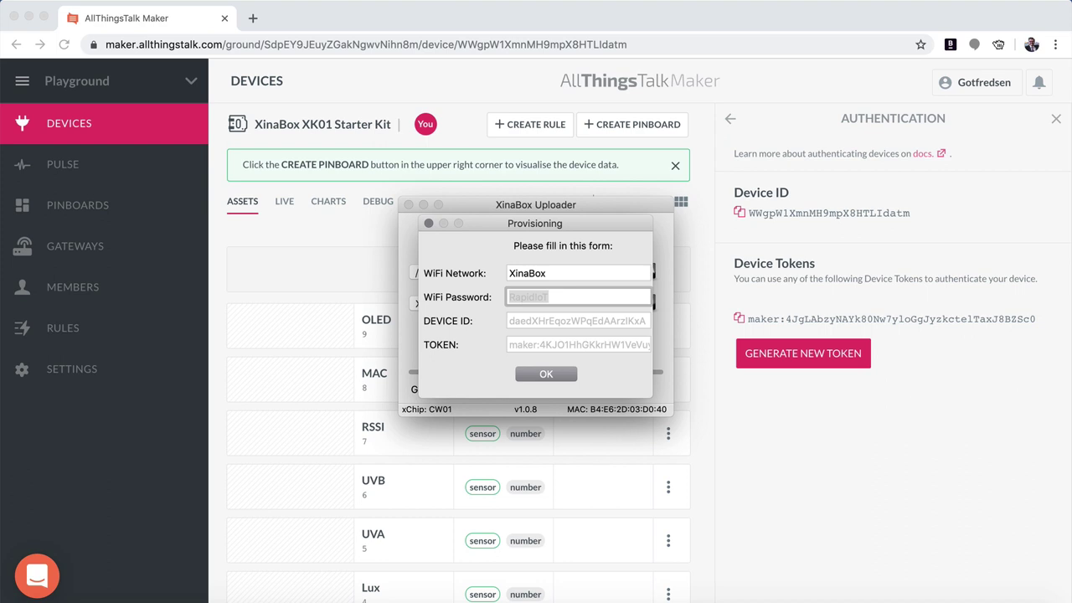
key(Tab)
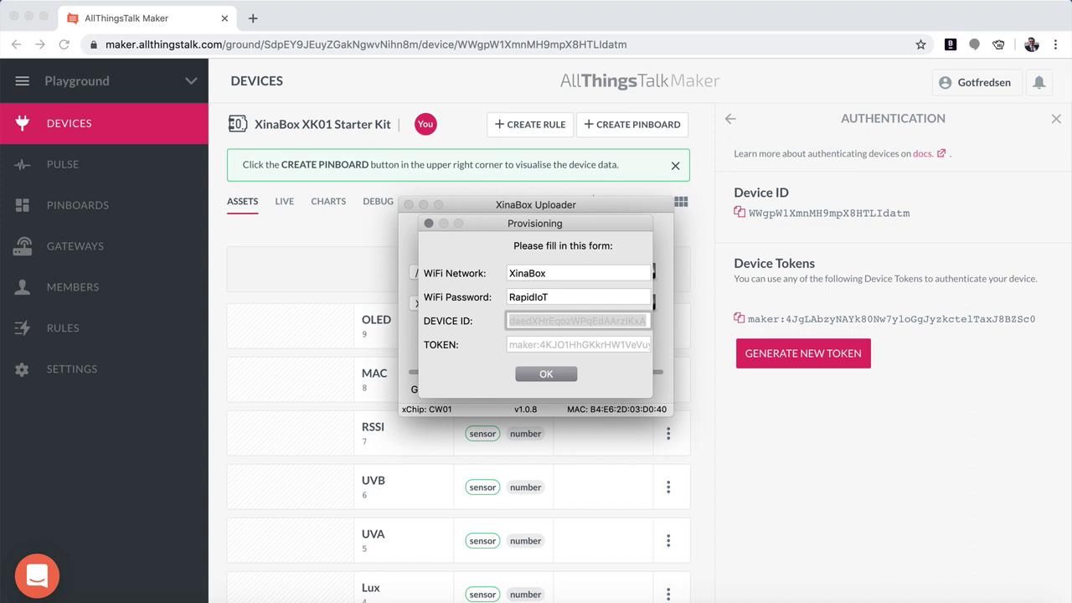
key(super+v)
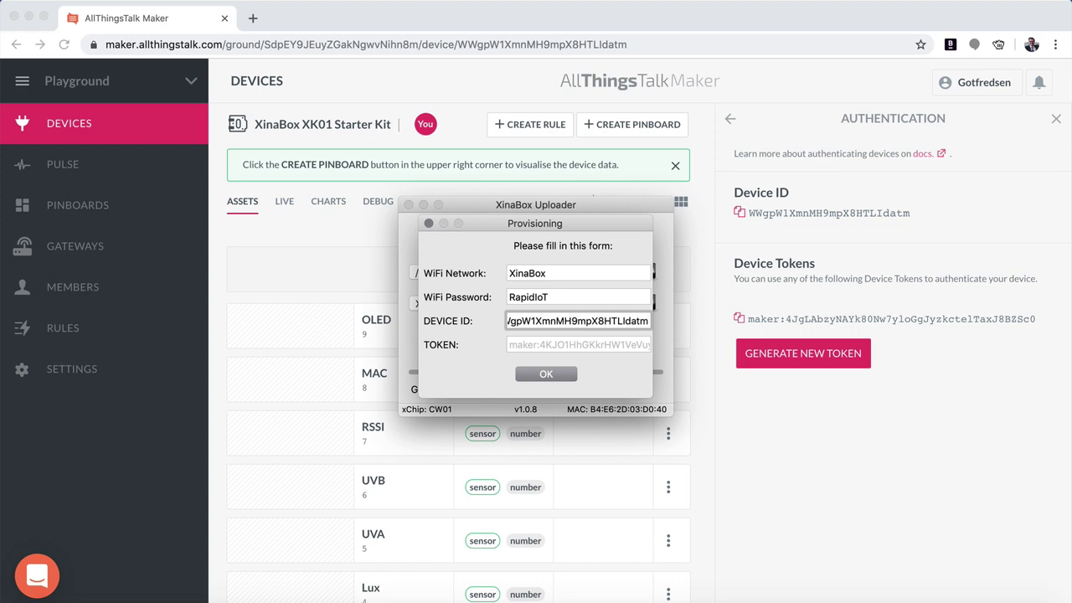
key(Tab)
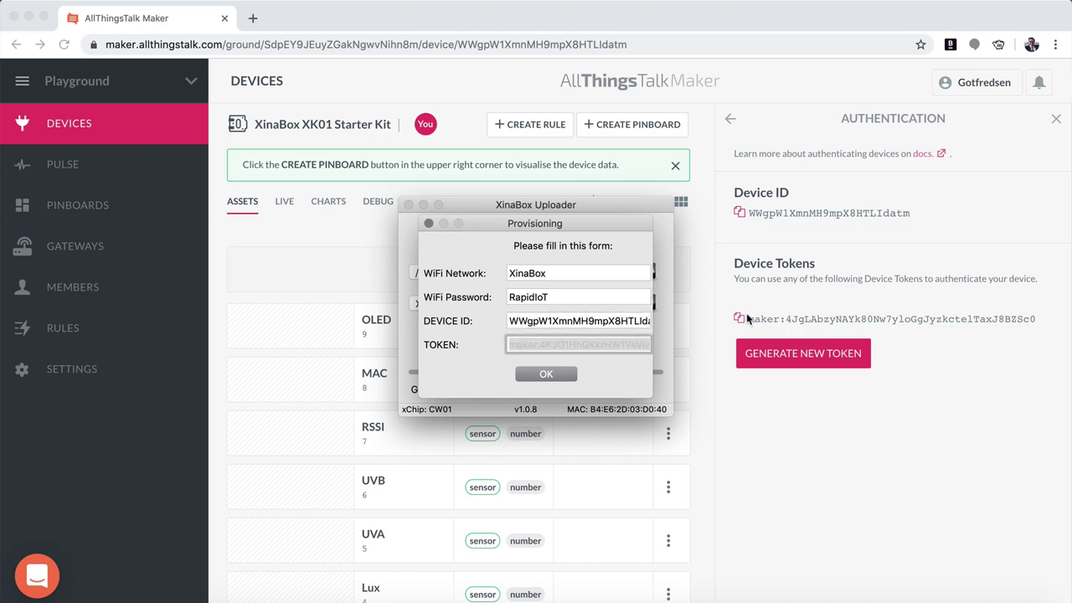
Step: Copy the device token from Maker, paste it into the token field, and submit provisioning
click(741, 318)
click(737, 316)
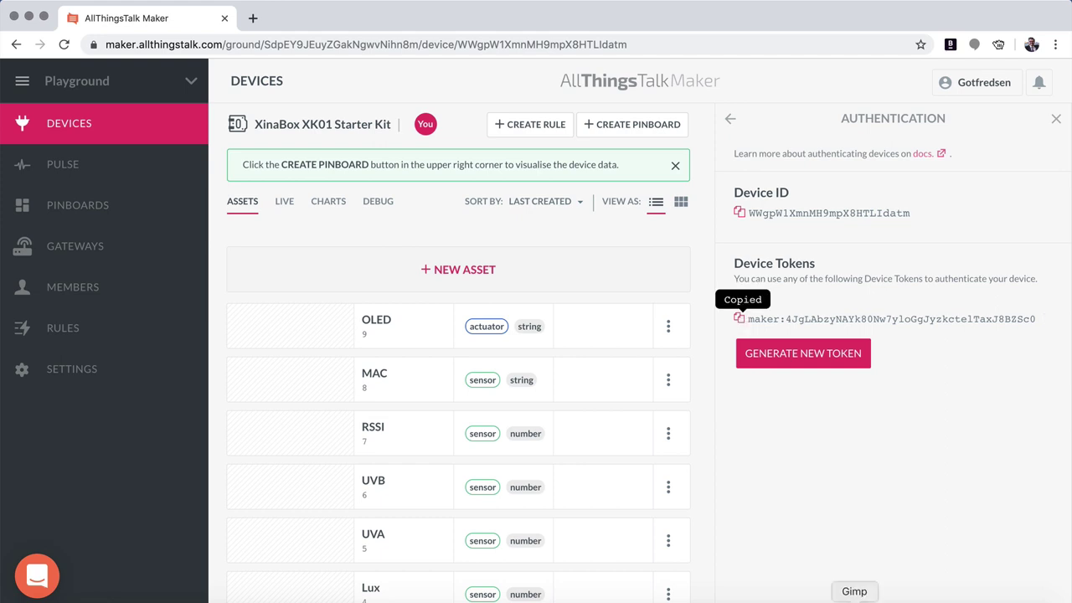
click(918, 599)
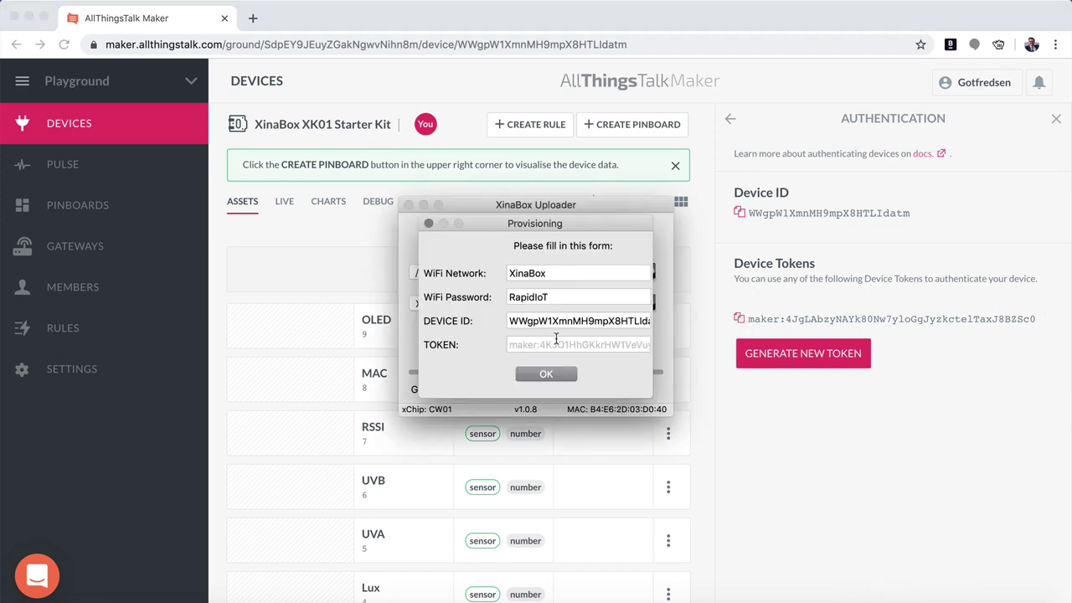
click(555, 345)
key(super+v)
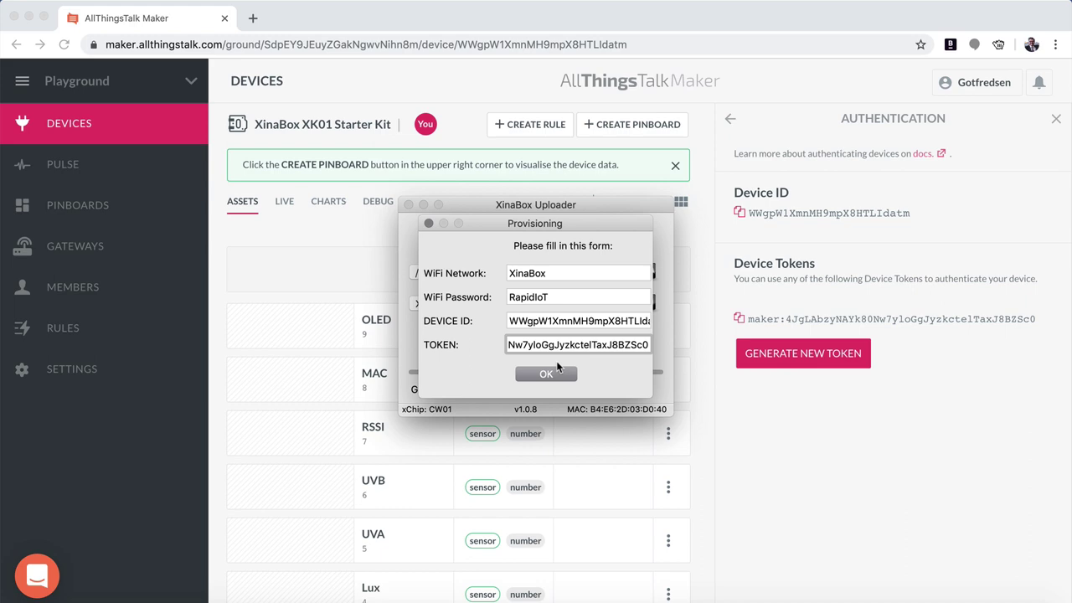
click(555, 375)
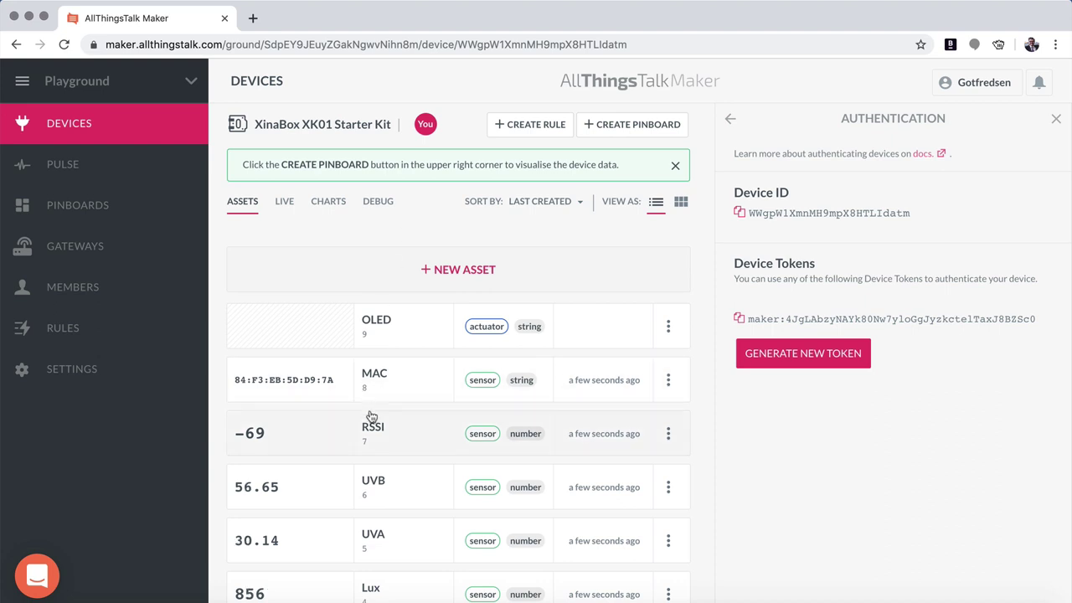
Step: Scroll the Assets list to check live values like RSSI, UVB, Lux, Humidity and Temperature
scroll(371, 419, down, 3)
scroll(368, 410, down, 2)
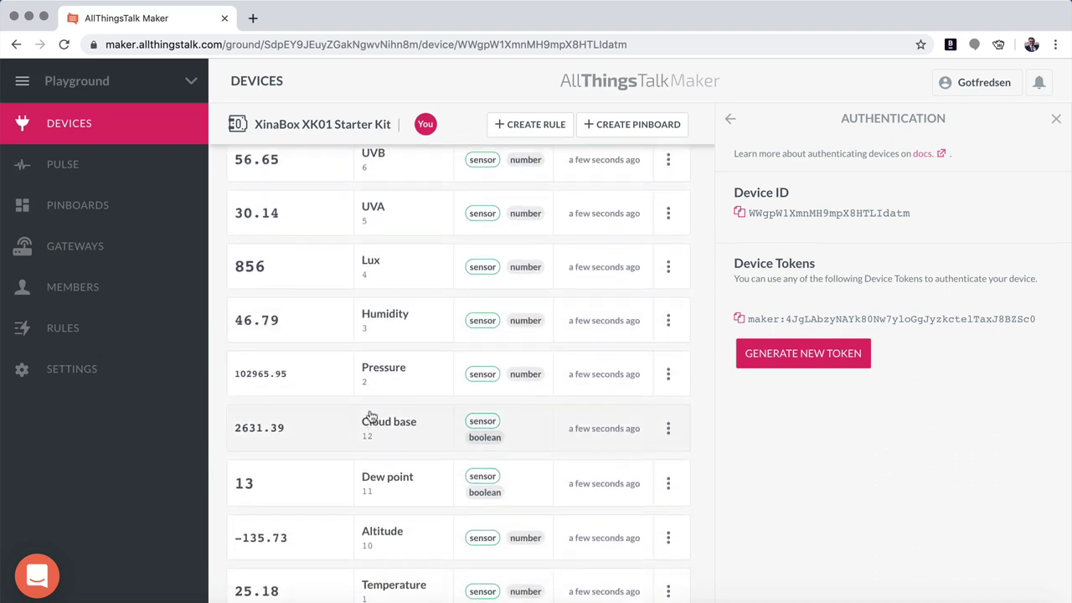
scroll(369, 419, up, 5)
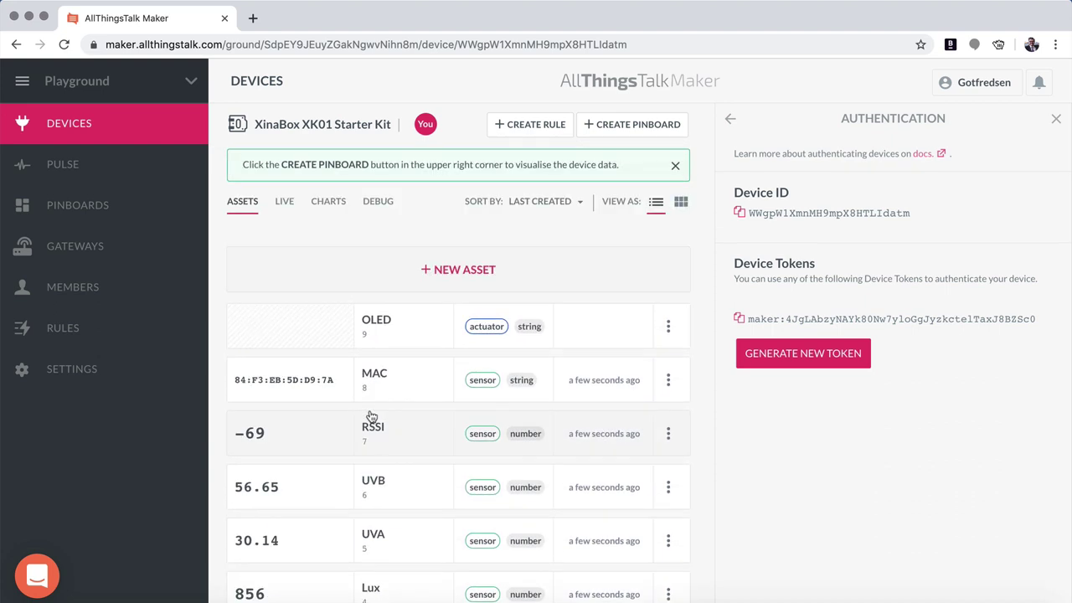
Step: On the LIVE tab, chart only Temperature readings as a line chart in a widened view
click(284, 202)
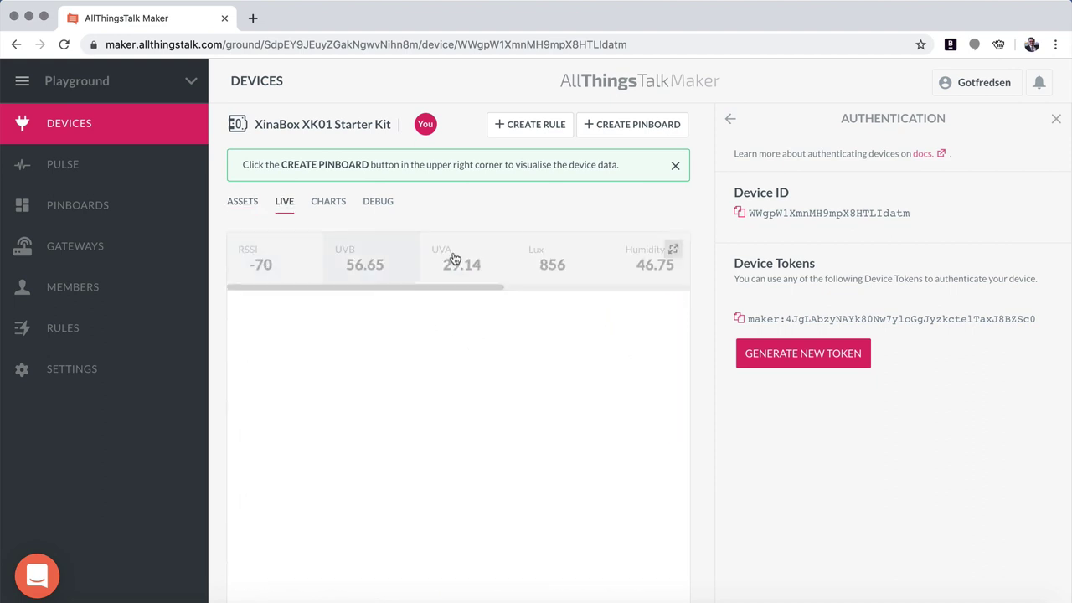
scroll(483, 267, right, 5)
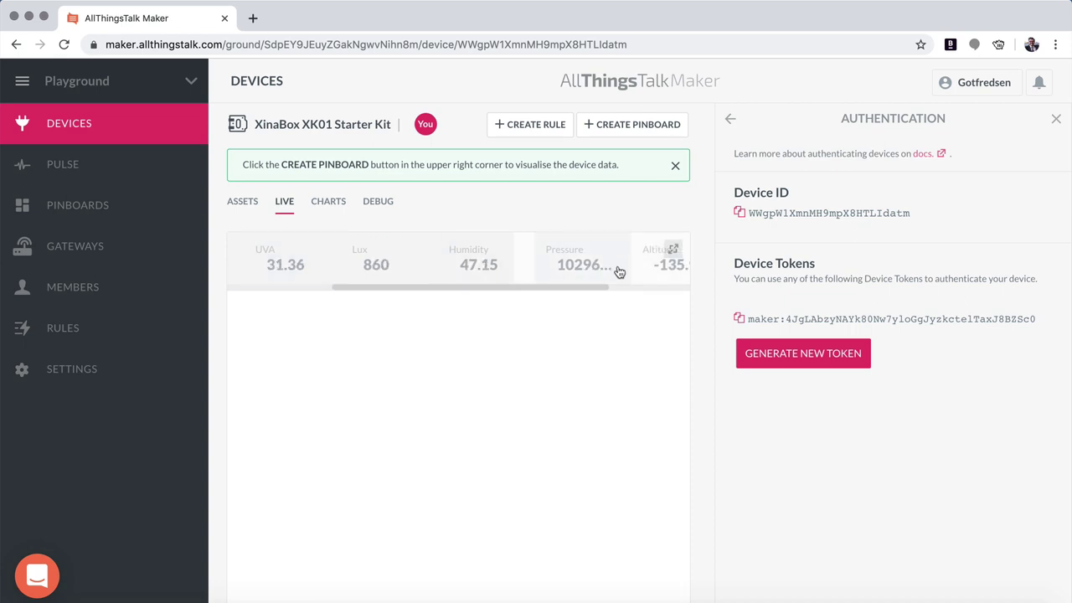
scroll(619, 268, right, 3)
click(620, 268)
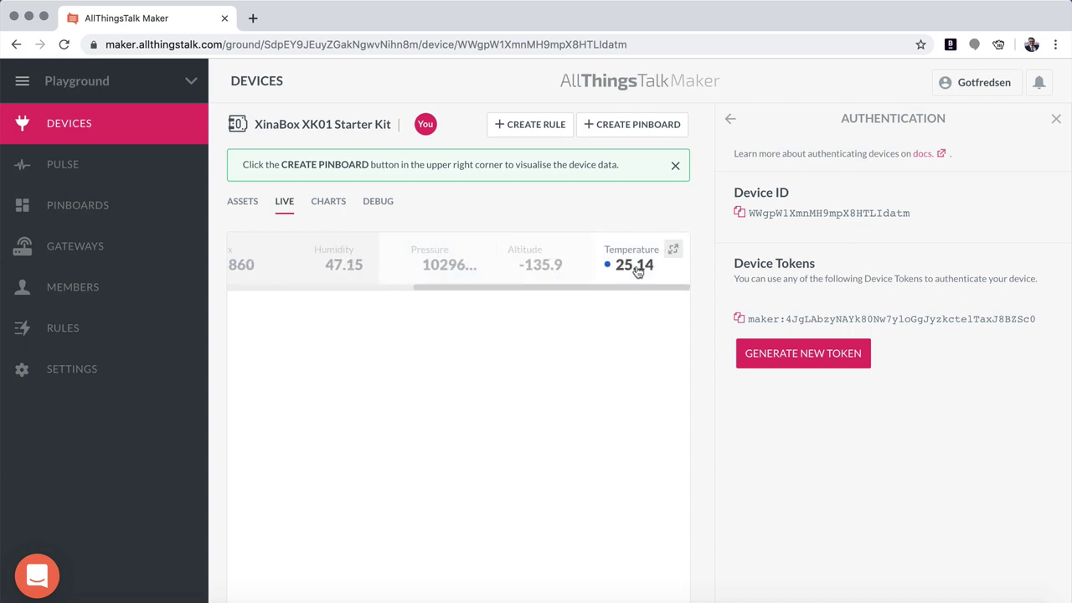
click(363, 267)
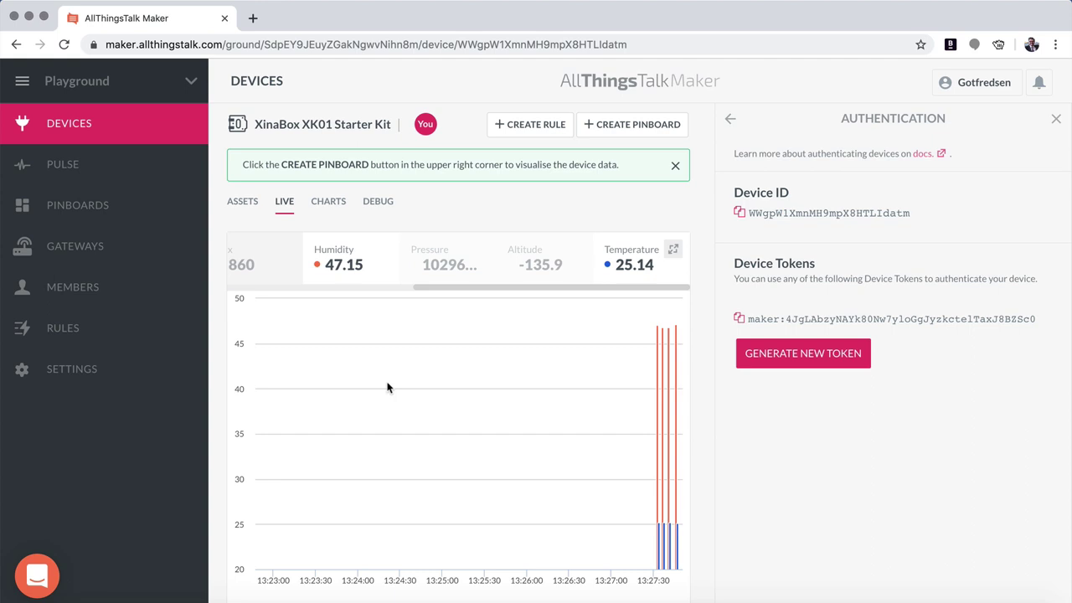
click(354, 268)
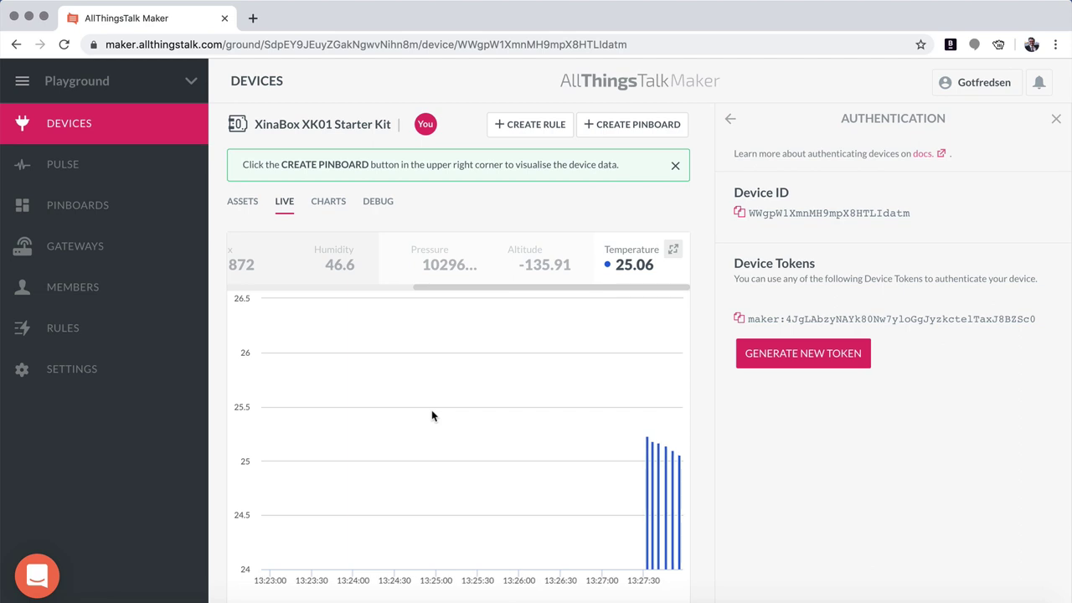
click(1056, 119)
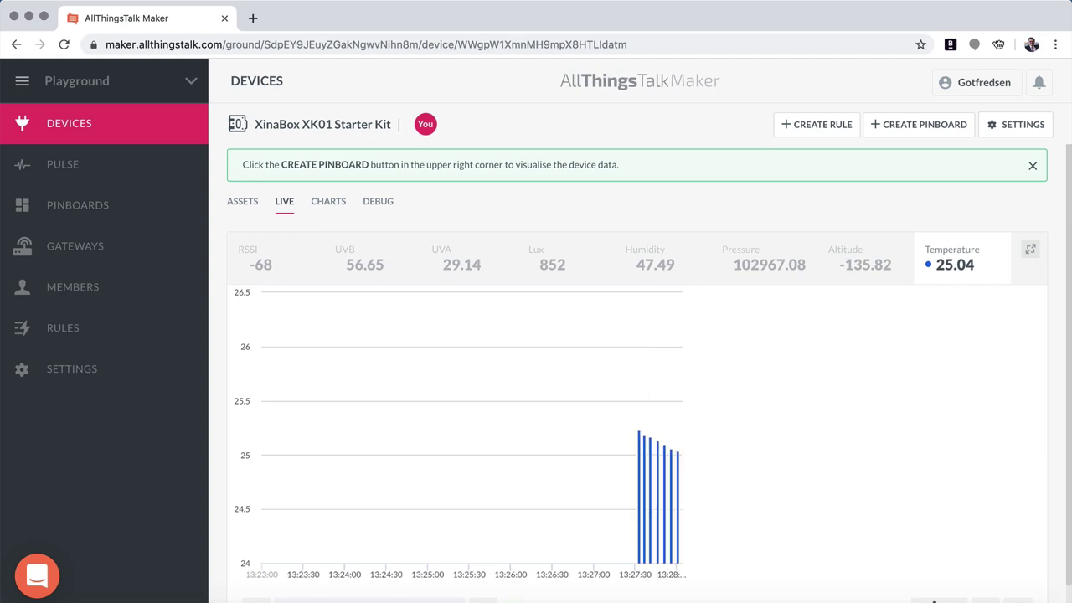
click(945, 600)
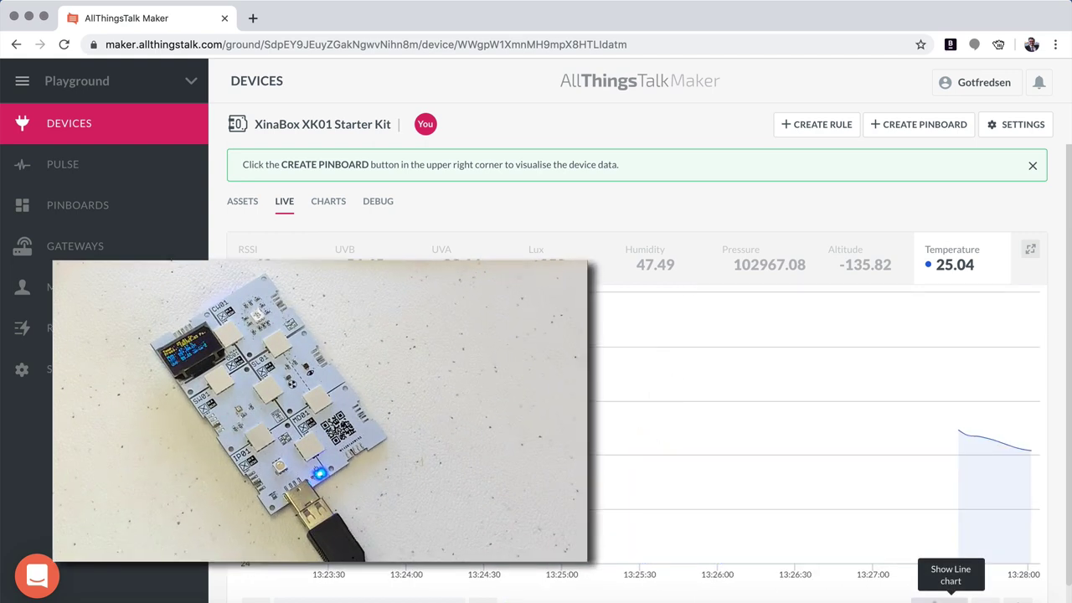
mouse_move(689, 502)
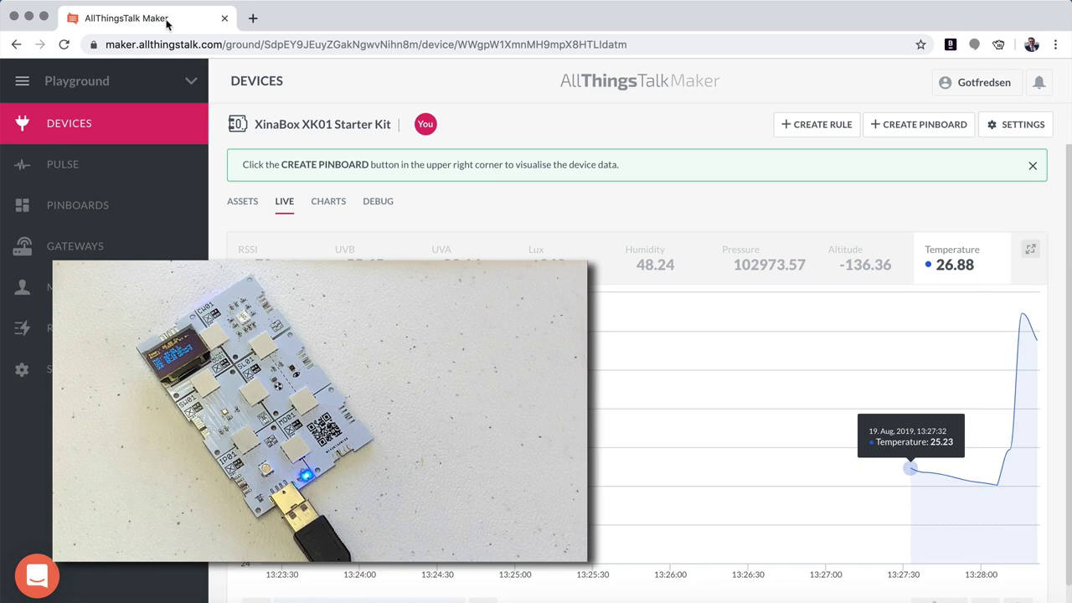
Step: Go to box.xinabox.cc in a new Chrome tab
click(252, 18)
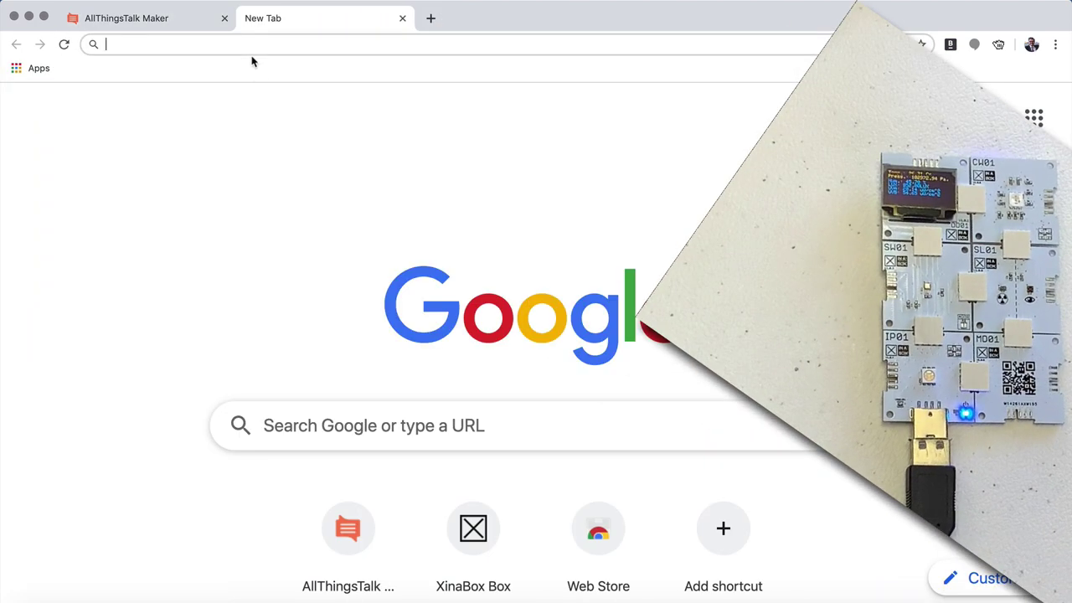
text(box)
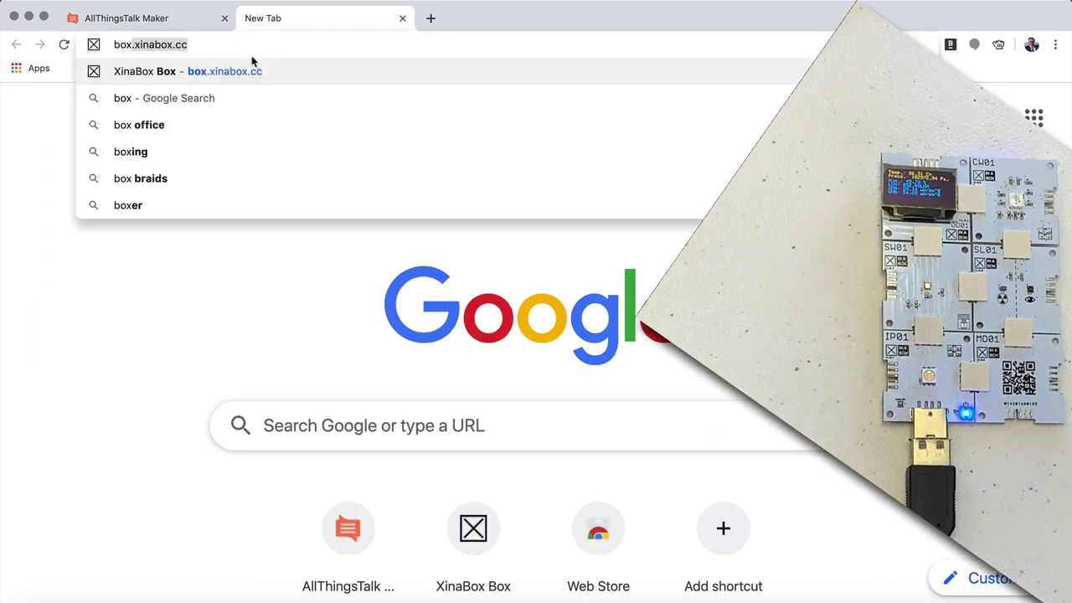
key(Return)
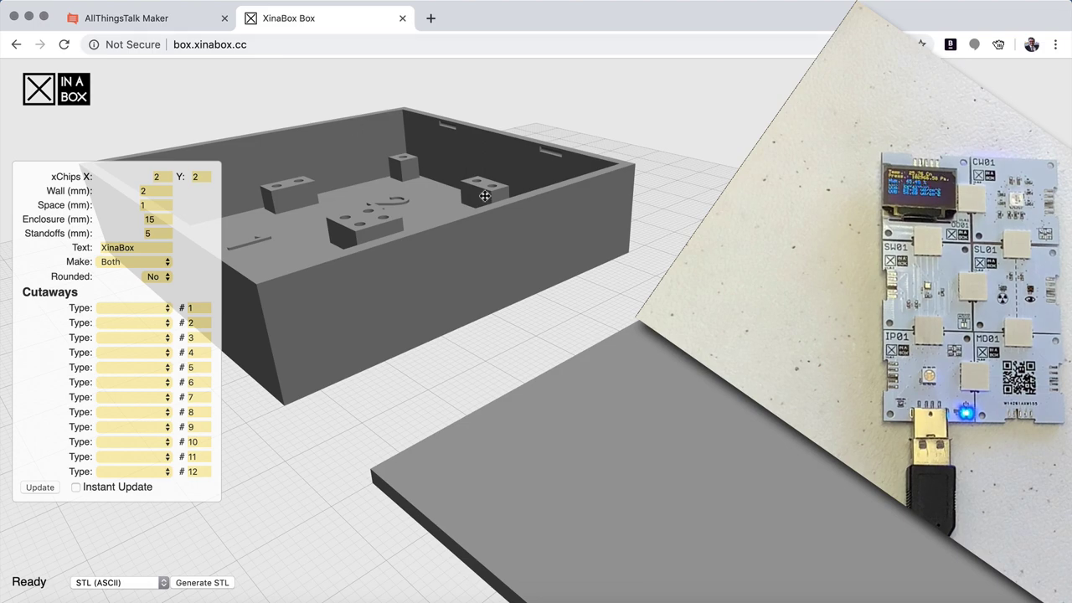
Step: Change the enclosure to a 2×3 layout with 13 mm height, update it, and orbit the model
scroll(510, 336, down, 5)
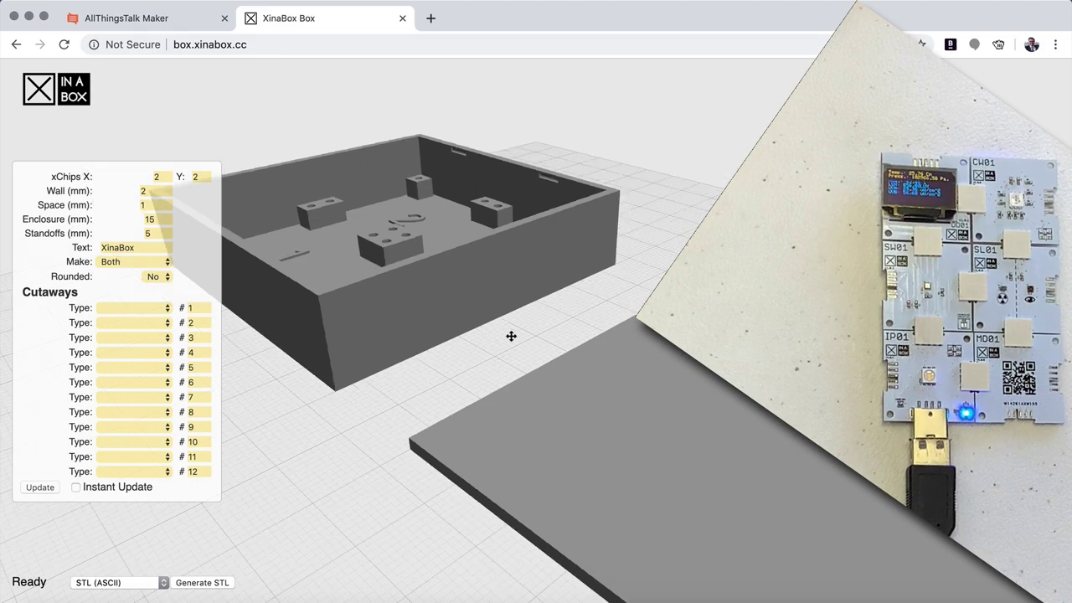
scroll(511, 336, up, 3)
scroll(511, 335, down, 2)
scroll(509, 335, up, 8)
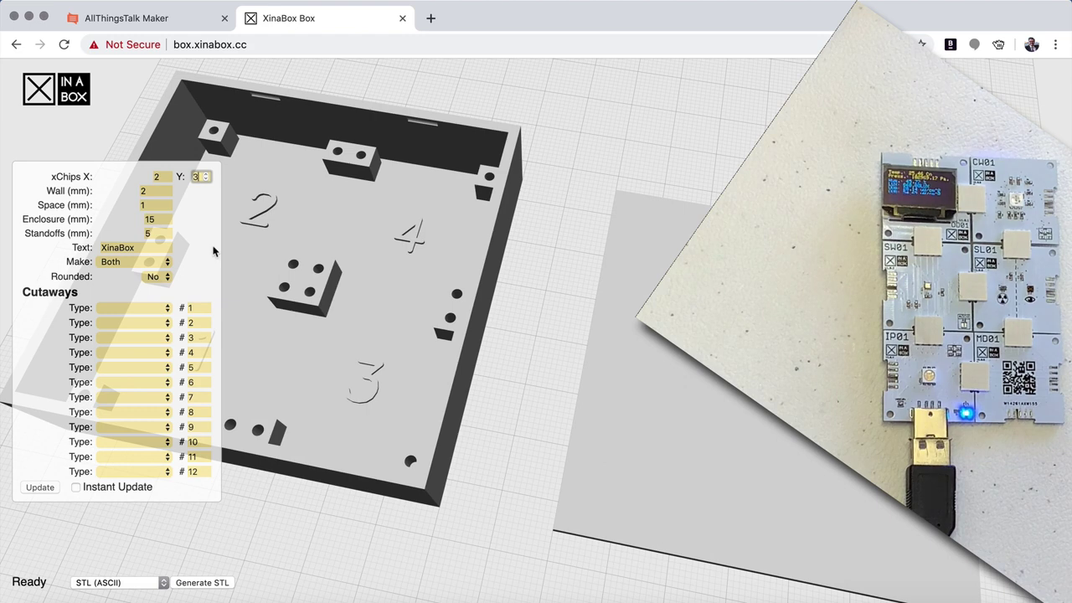
click(155, 219)
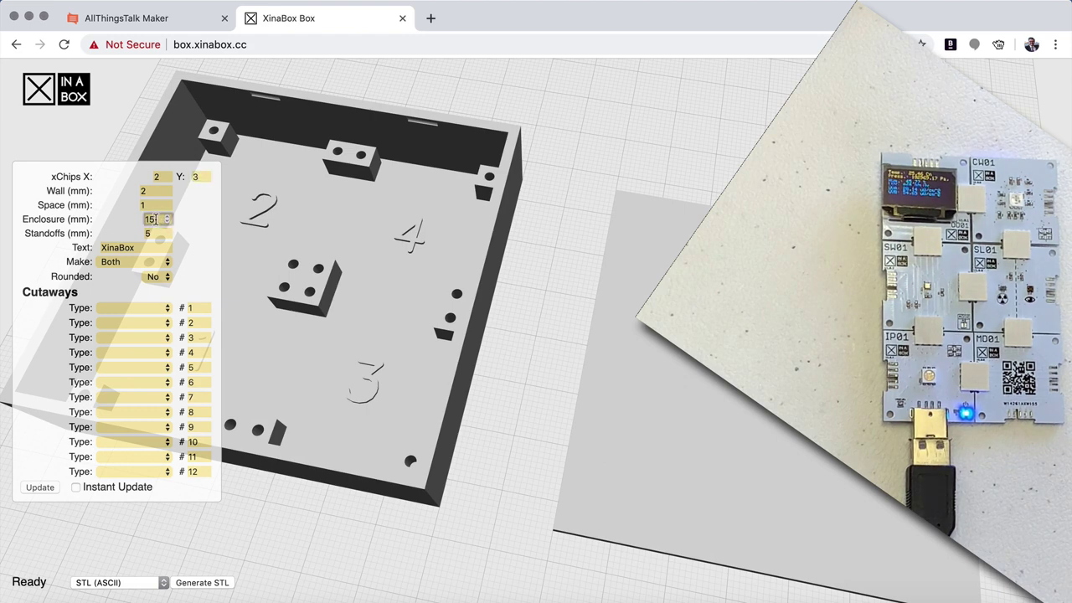
text(3)
click(40, 488)
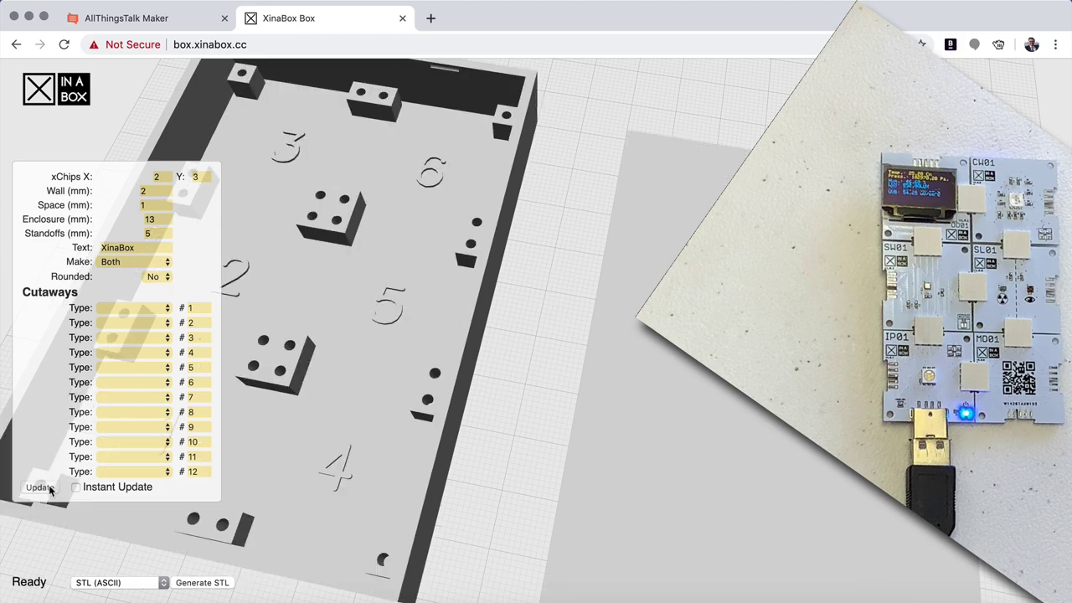
scroll(427, 438, up, 3)
drag(426, 438, 331, 442)
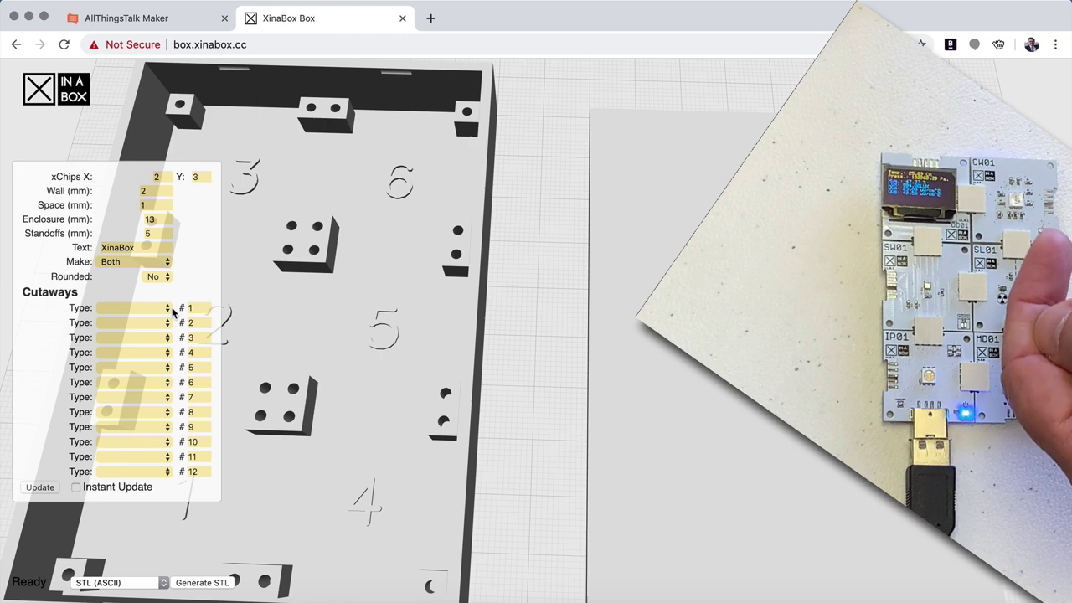
Step: Choose cutaway types: #1 Power USB, #2 Sensor Grill, #3 Display OLED, #4 XinaBox Logo
click(169, 310)
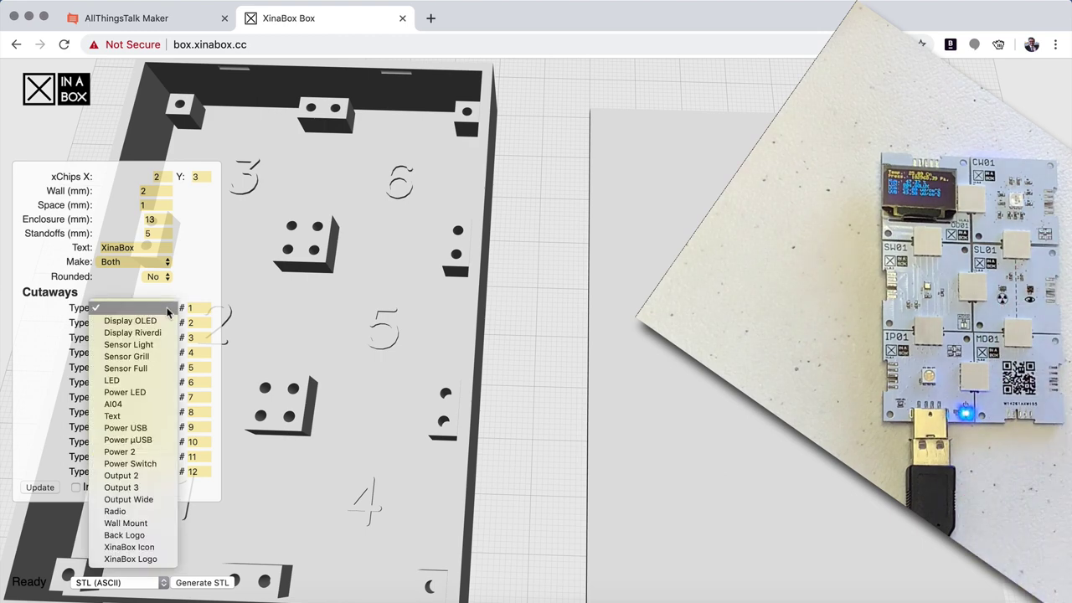
click(158, 429)
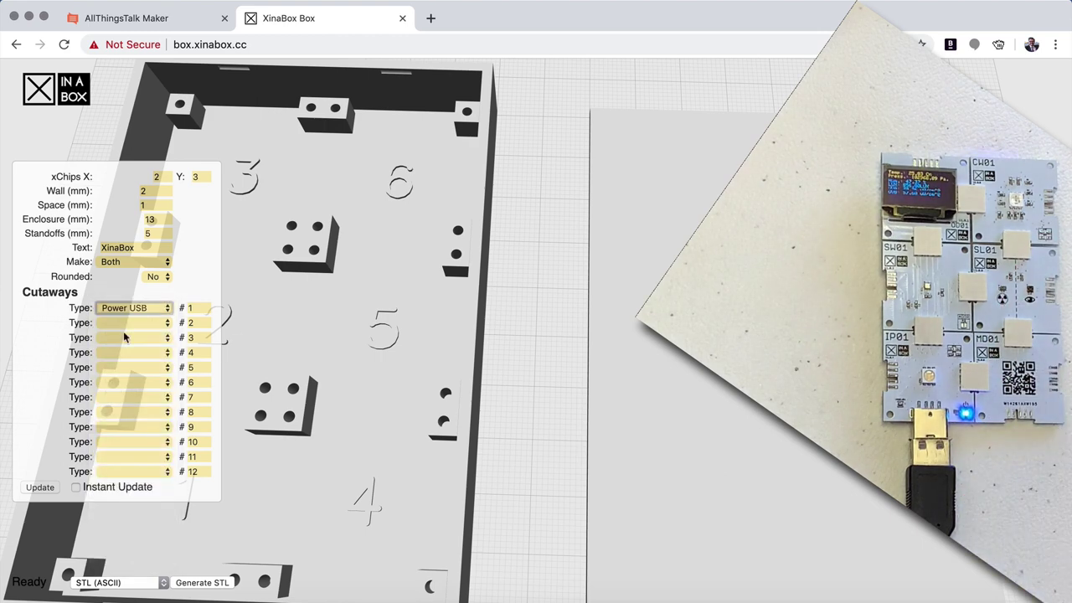
click(127, 324)
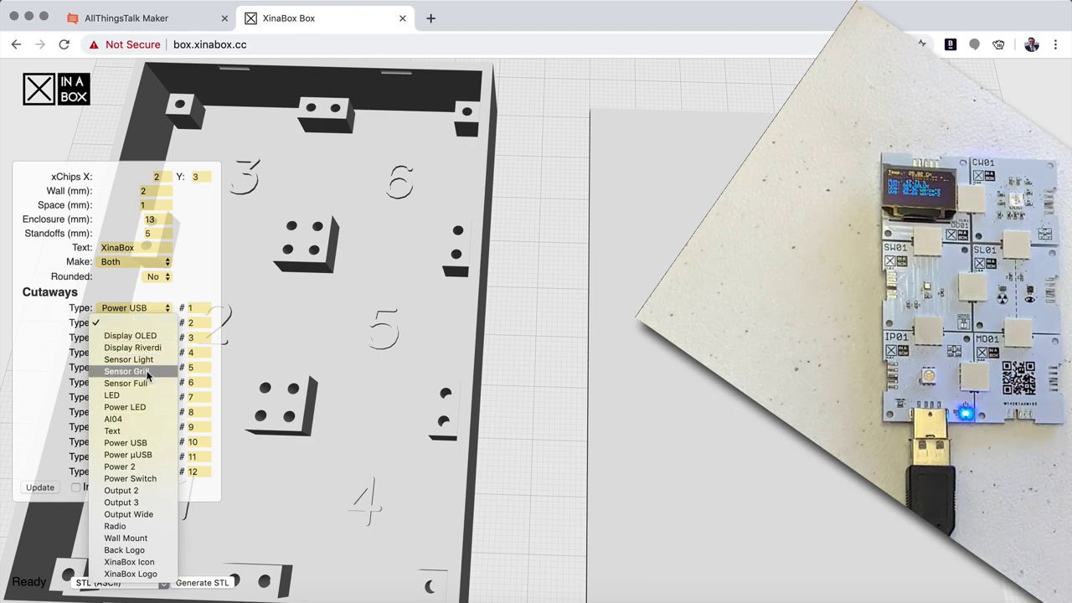
click(148, 375)
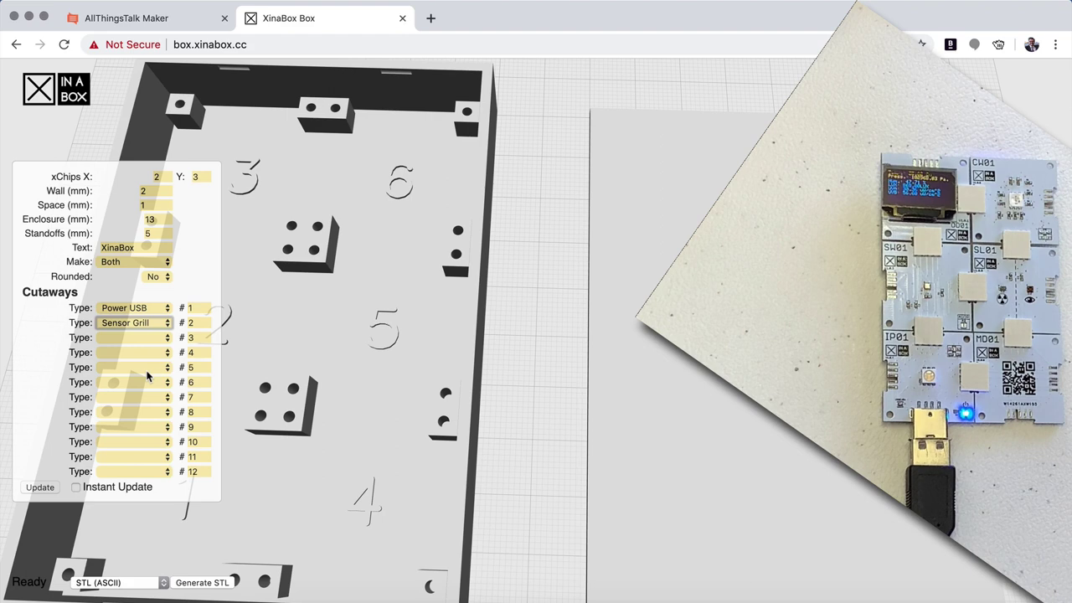
click(149, 338)
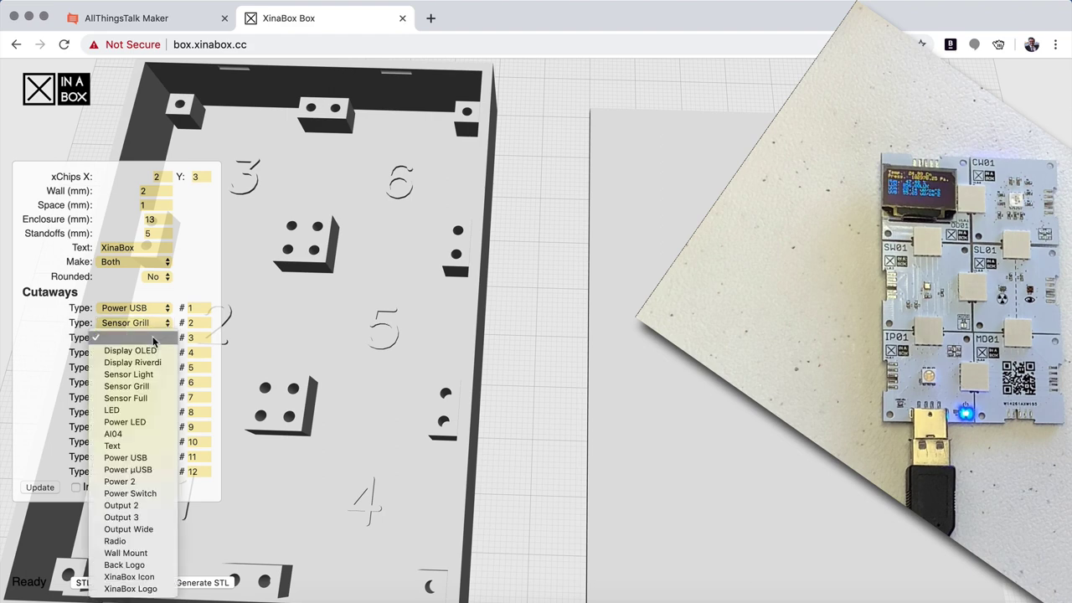
click(151, 355)
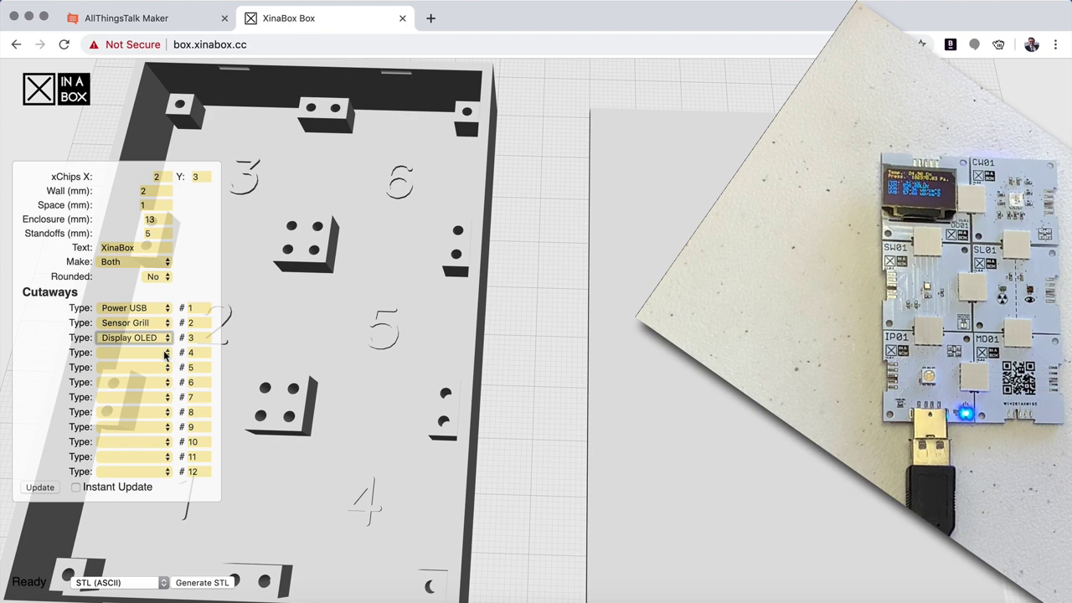
click(165, 355)
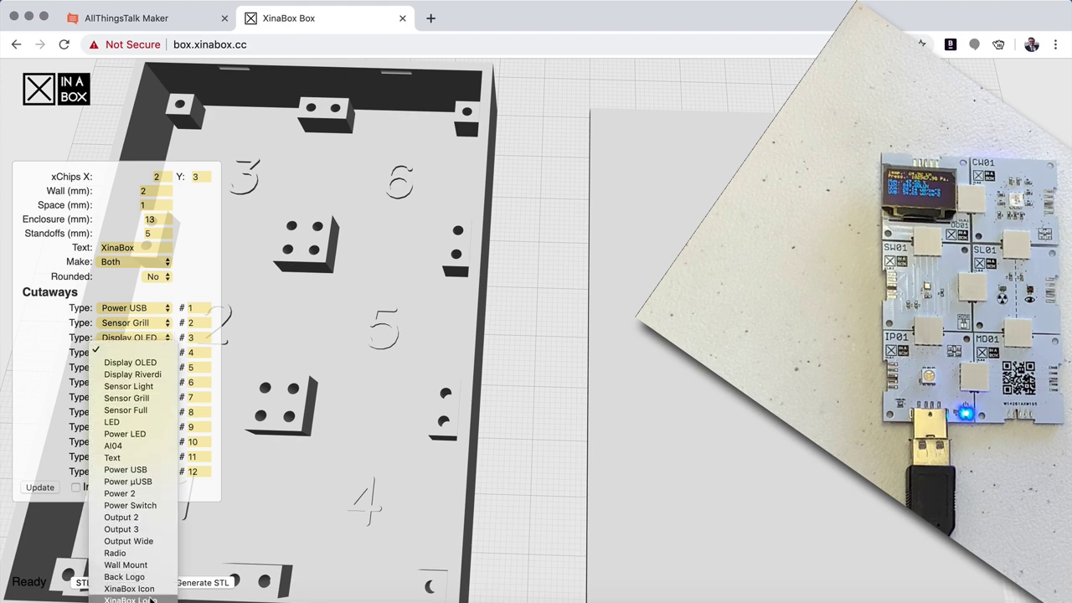
click(152, 599)
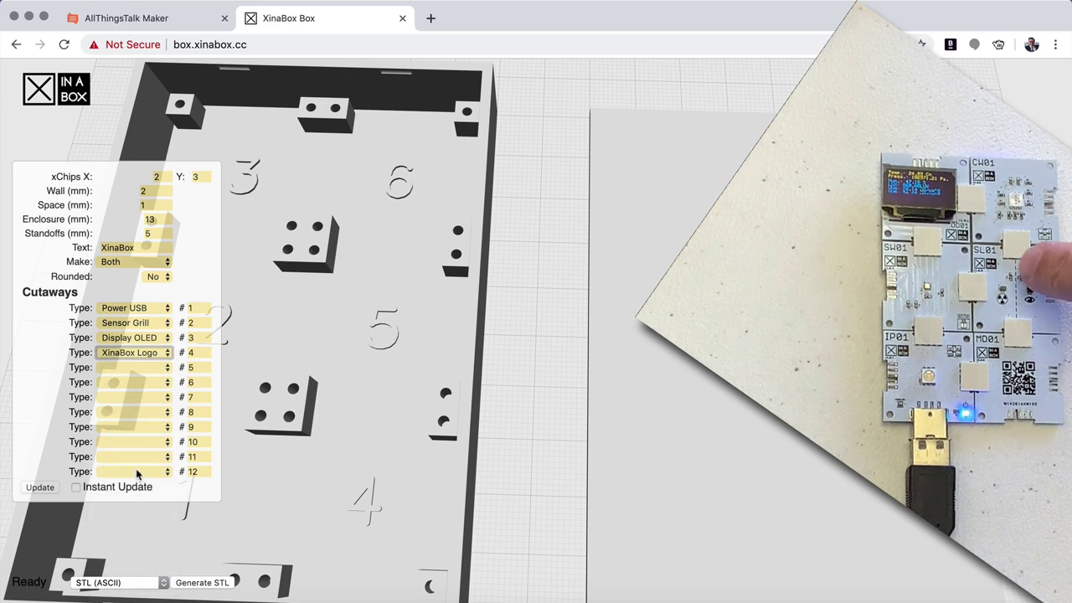
Step: Set cutaway 5 to Sensor Full, cutaway 6 to LED, and cutaway 7 to LED at position 1
click(167, 370)
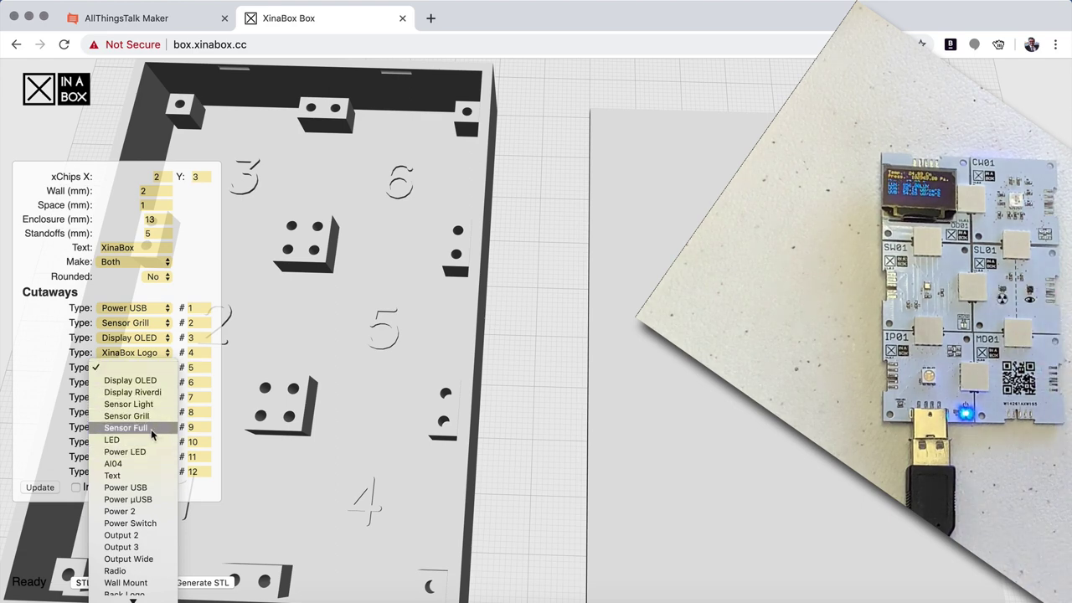
click(151, 429)
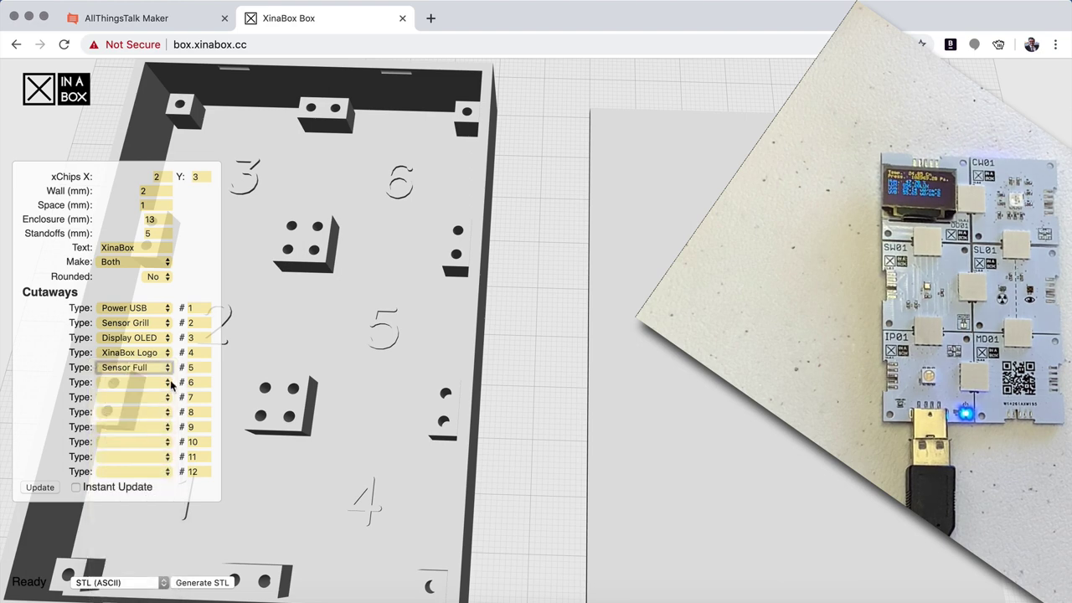
click(170, 384)
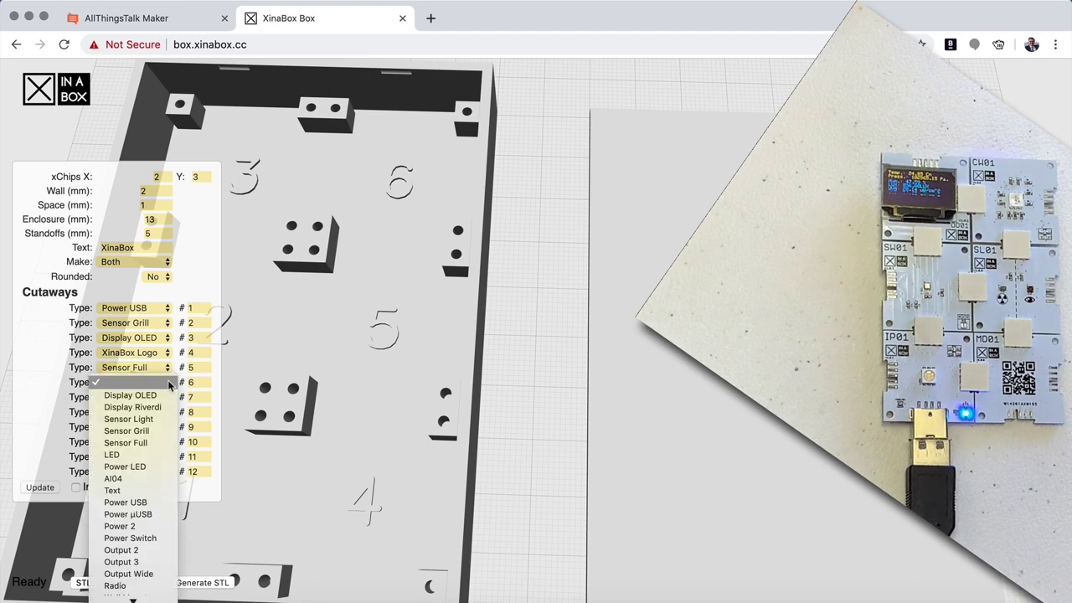
click(126, 463)
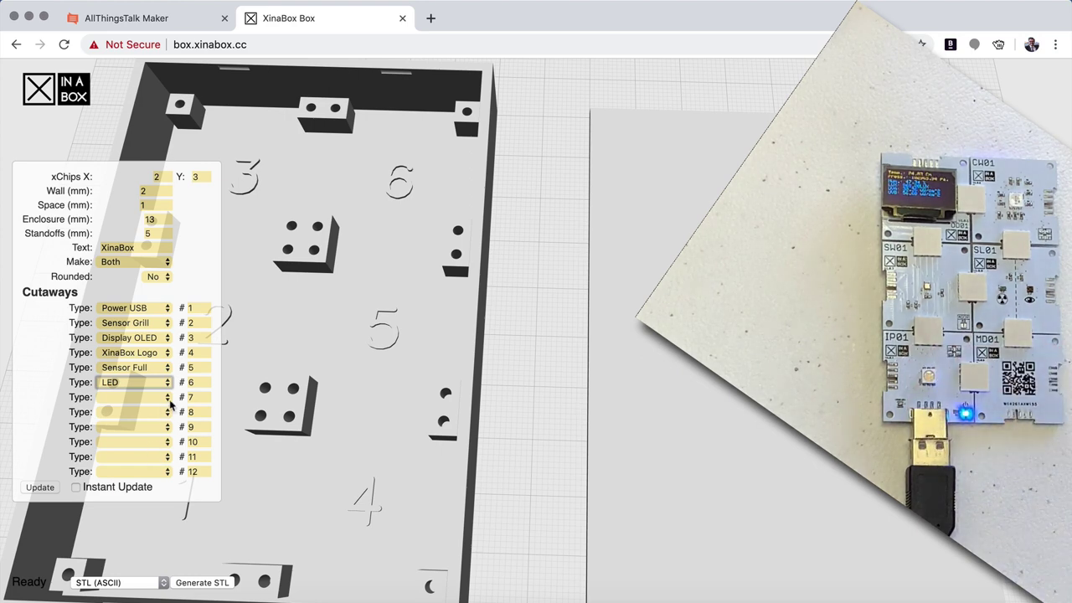
click(170, 398)
click(134, 470)
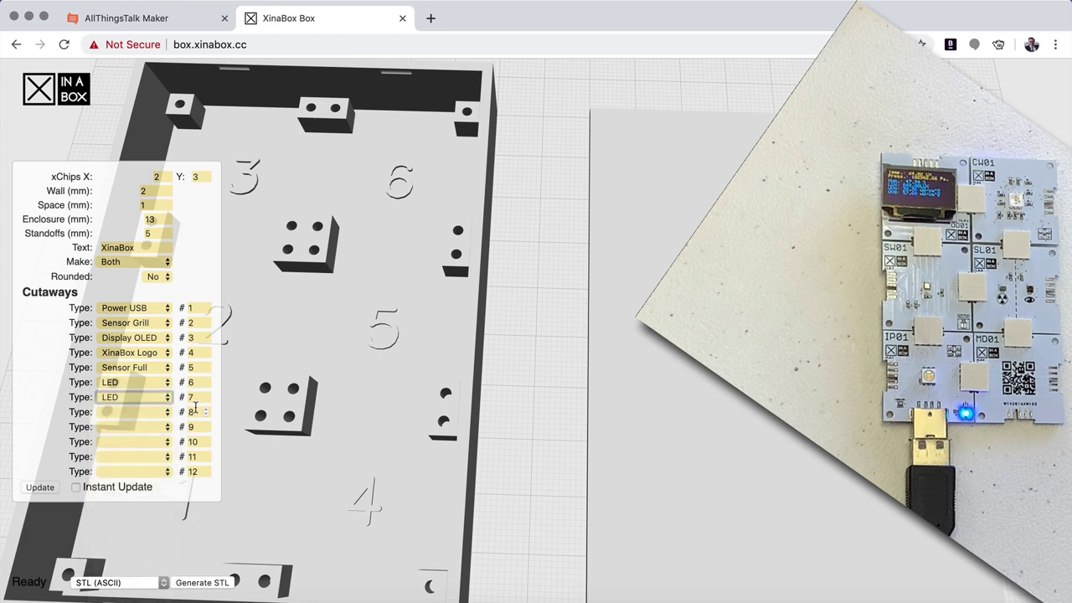
double_click(198, 399)
text(1)
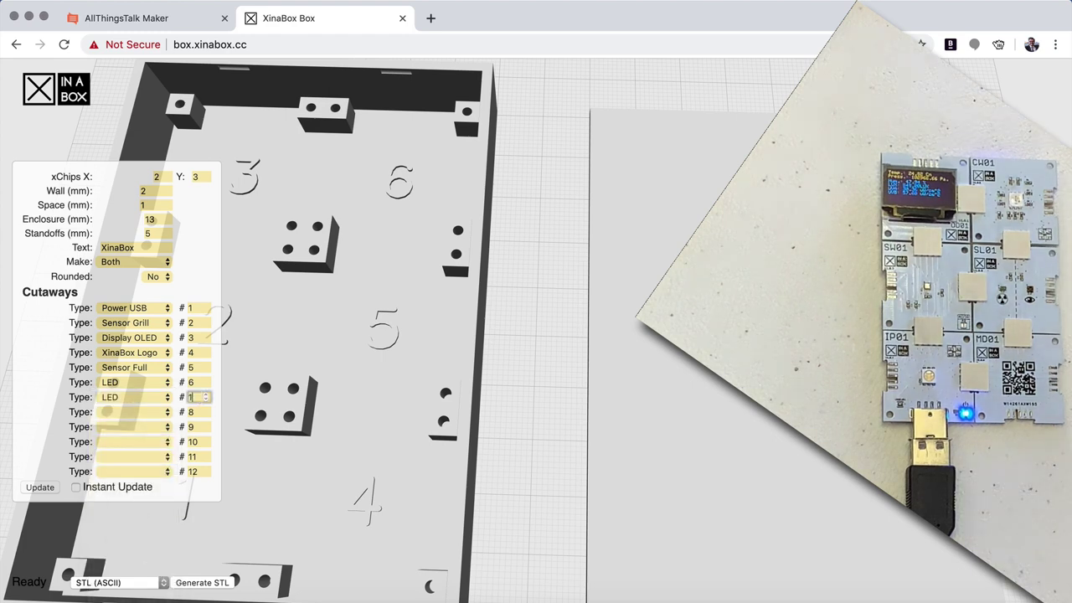
Step: Set cutaway 8 to Power LED at position 1 and cutaway 9 to Back Logo
click(146, 413)
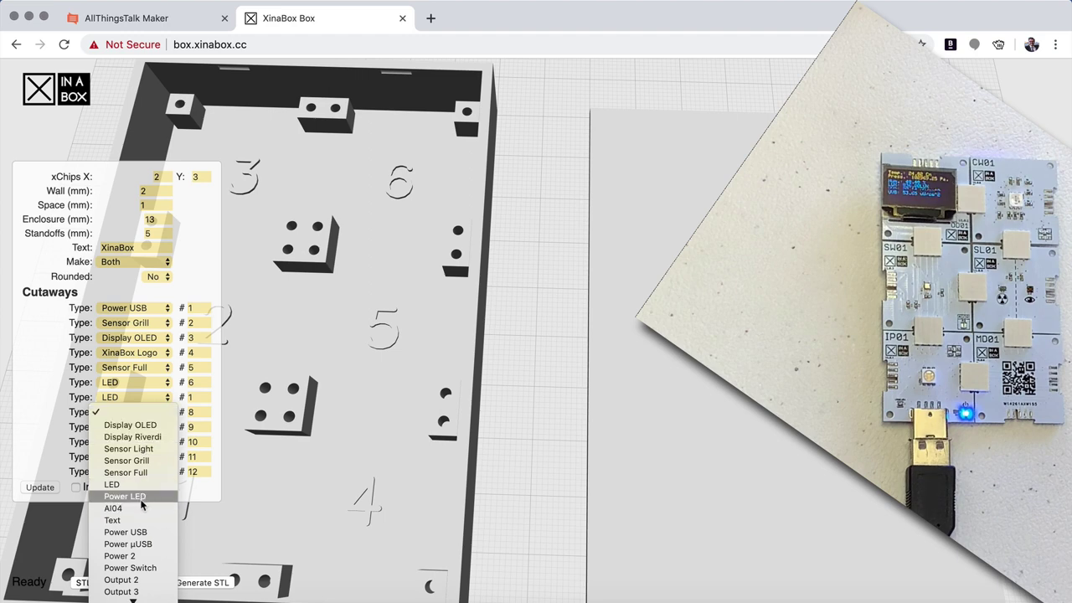
click(141, 496)
click(196, 413)
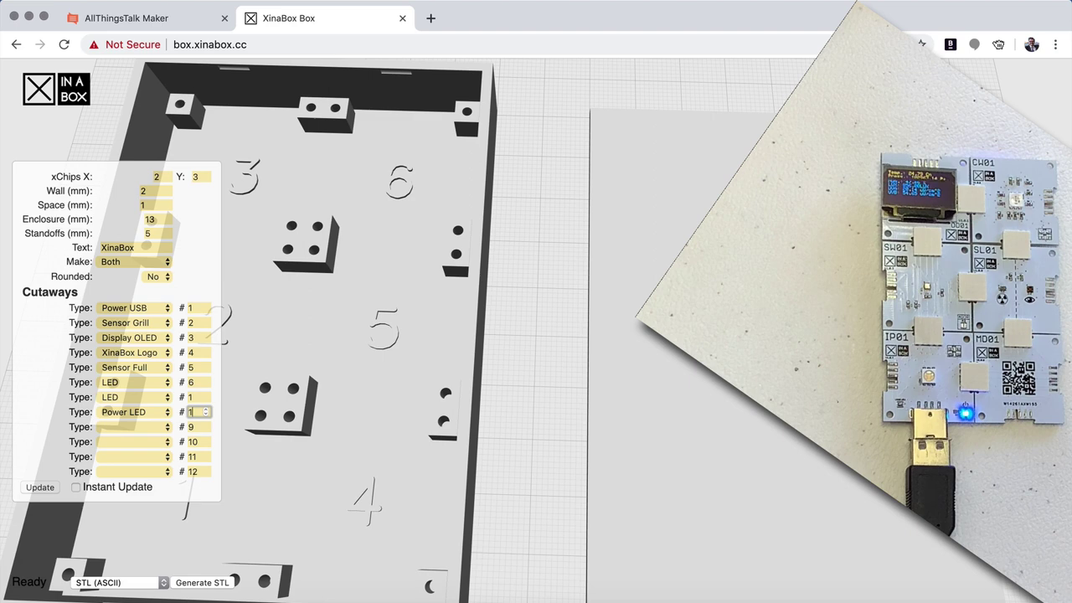
click(166, 428)
scroll(134, 552, down, 3)
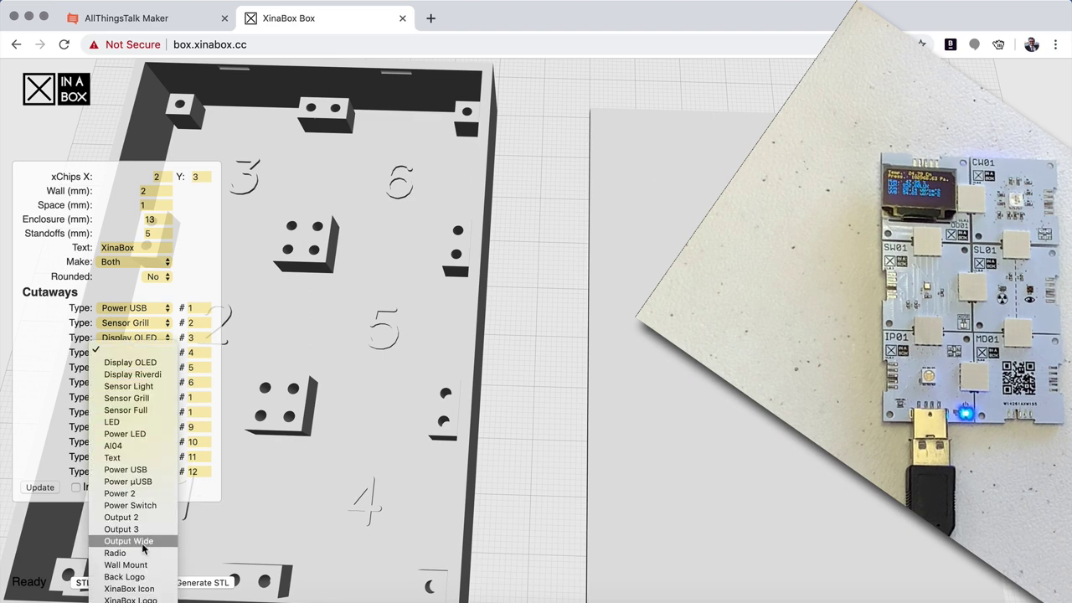
click(141, 578)
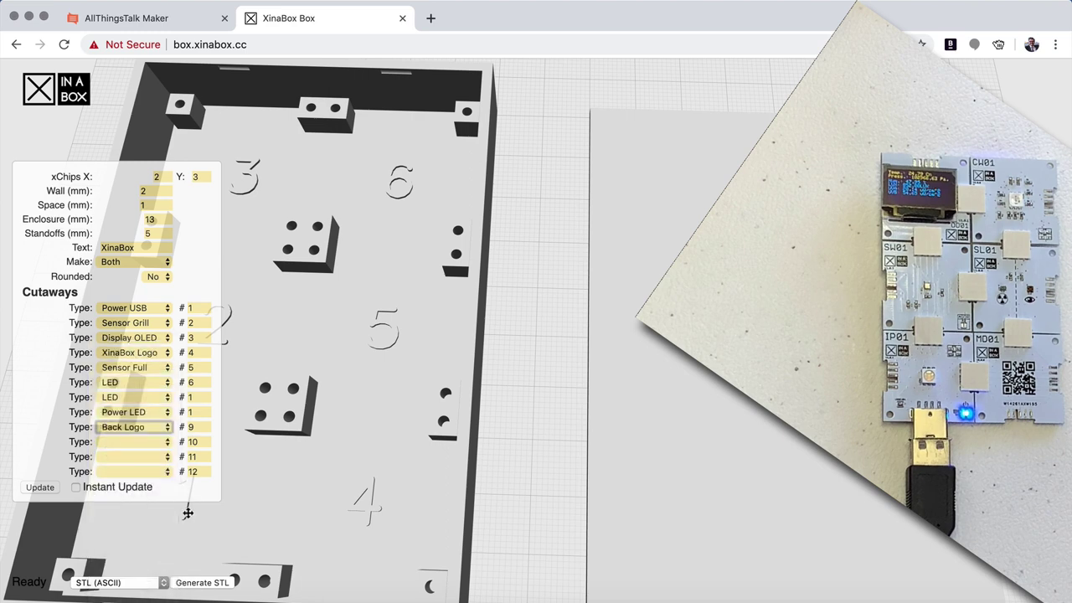
Step: Update the enclosure with all cutaways, then zoom out and orbit to a low side view of box and lid
click(46, 490)
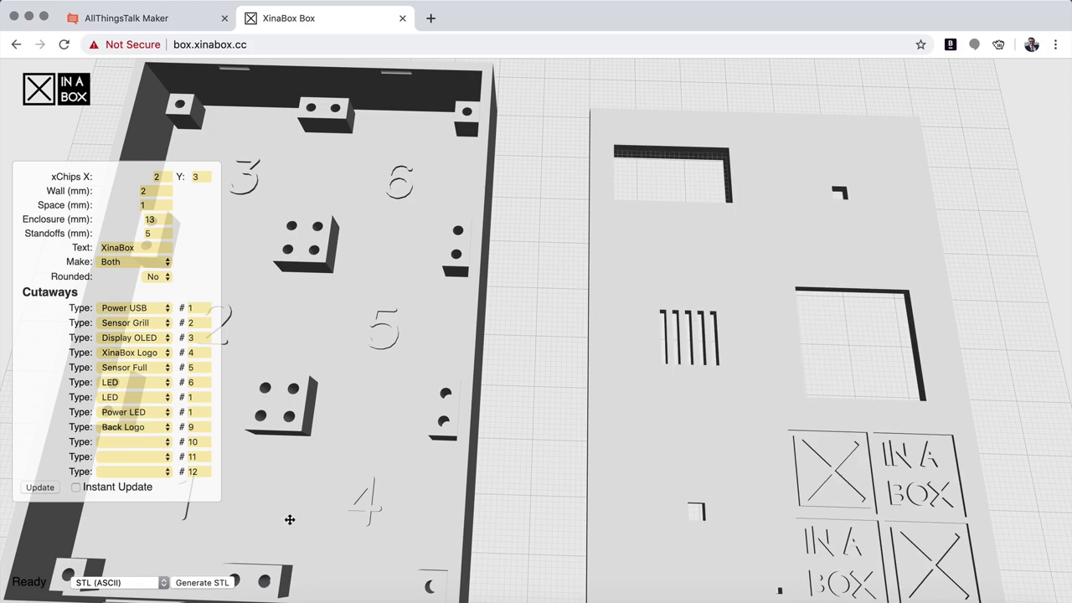
scroll(293, 516, down, 5)
scroll(302, 511, up, 5)
scroll(301, 511, down, 3)
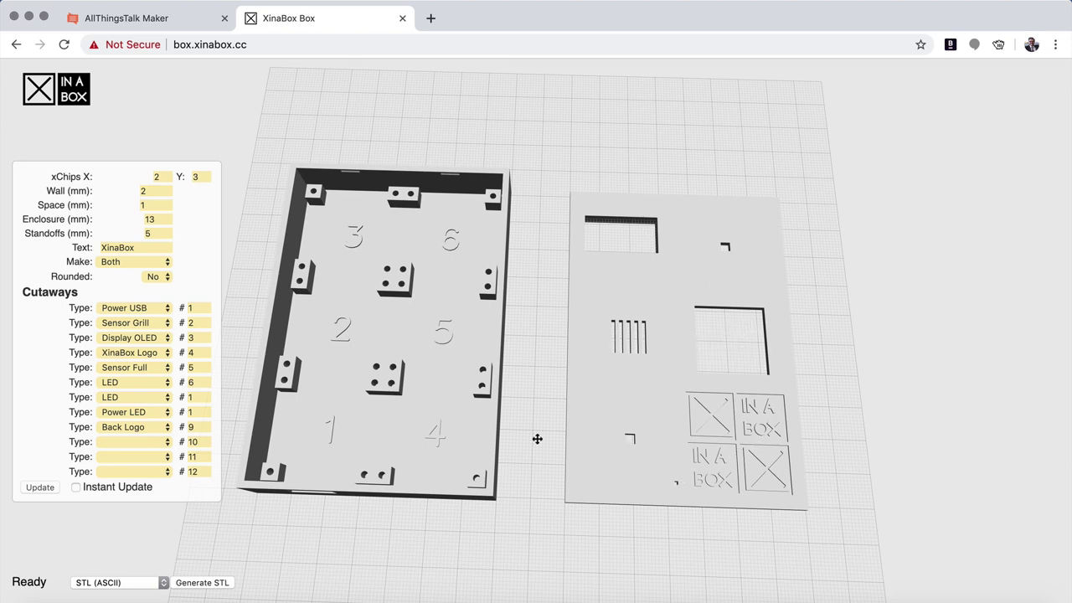
drag(437, 483, 419, 548)
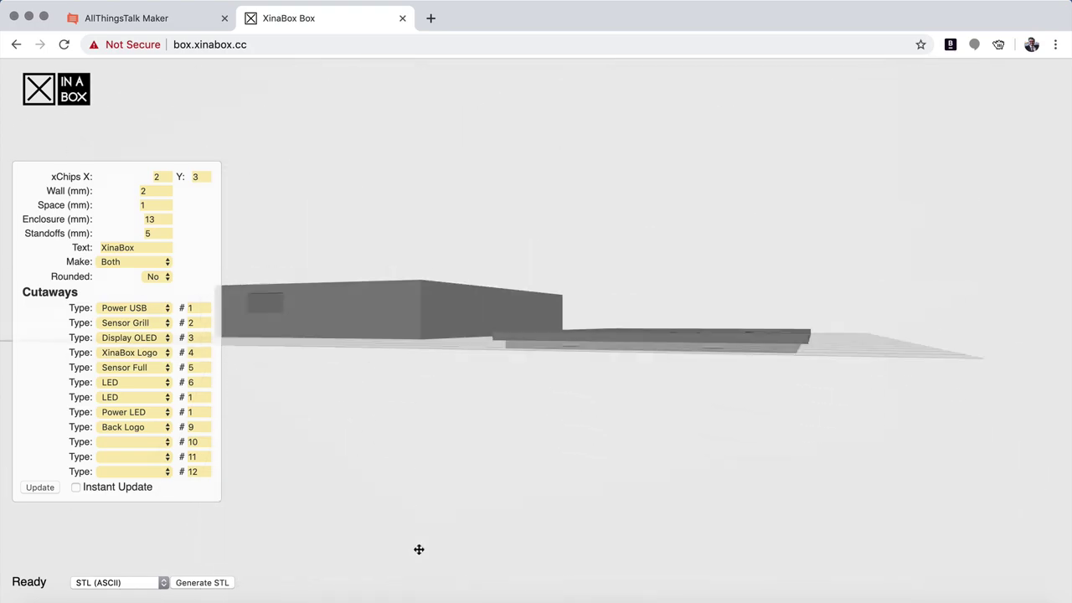